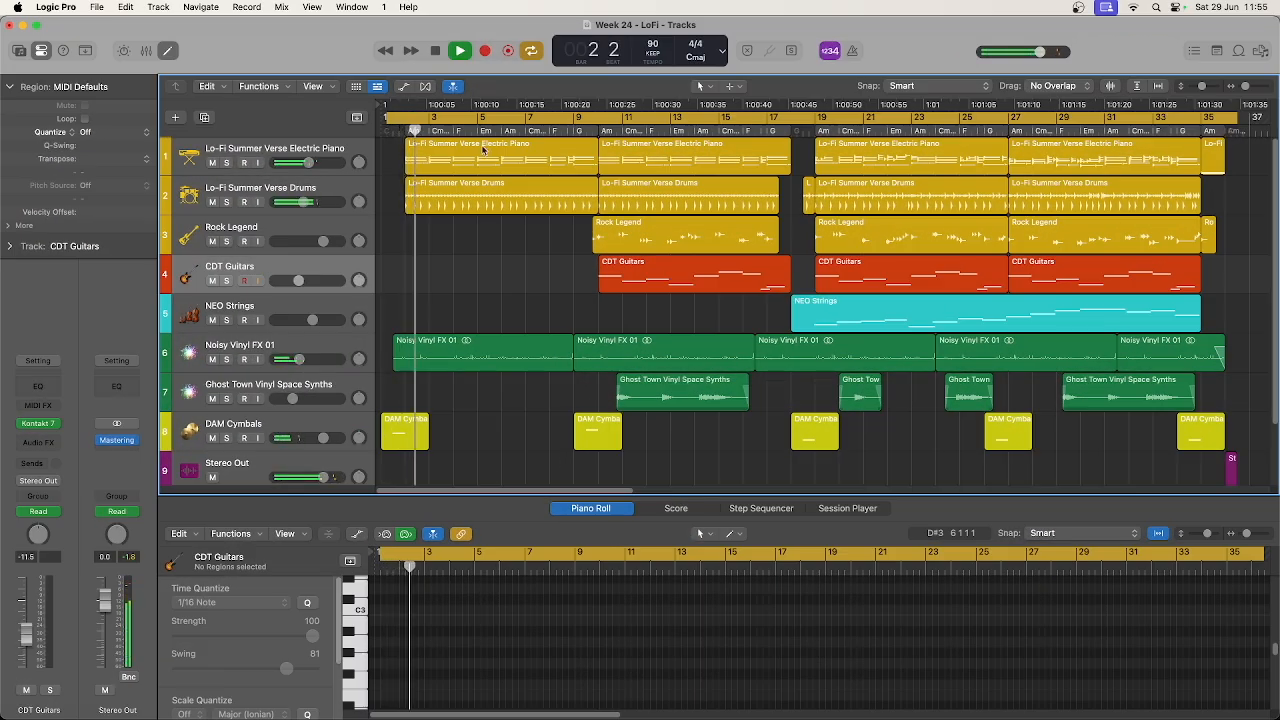
Inspect the opening electric piano, drums, Noisy Vinyl FX 01 and bar 9 DAM Cymbals regions during playback.
{"action": "left_click", "coordinate": [479, 157]}
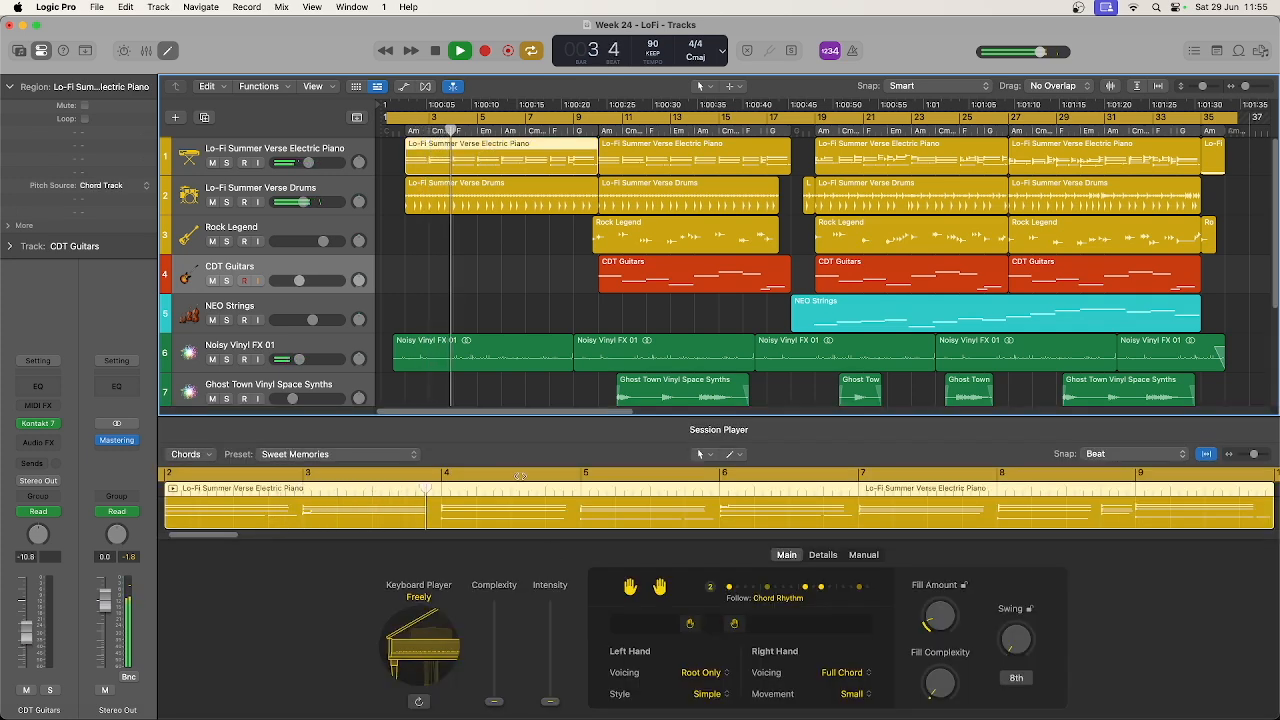
{"action": "left_click", "coordinate": [491, 184]}
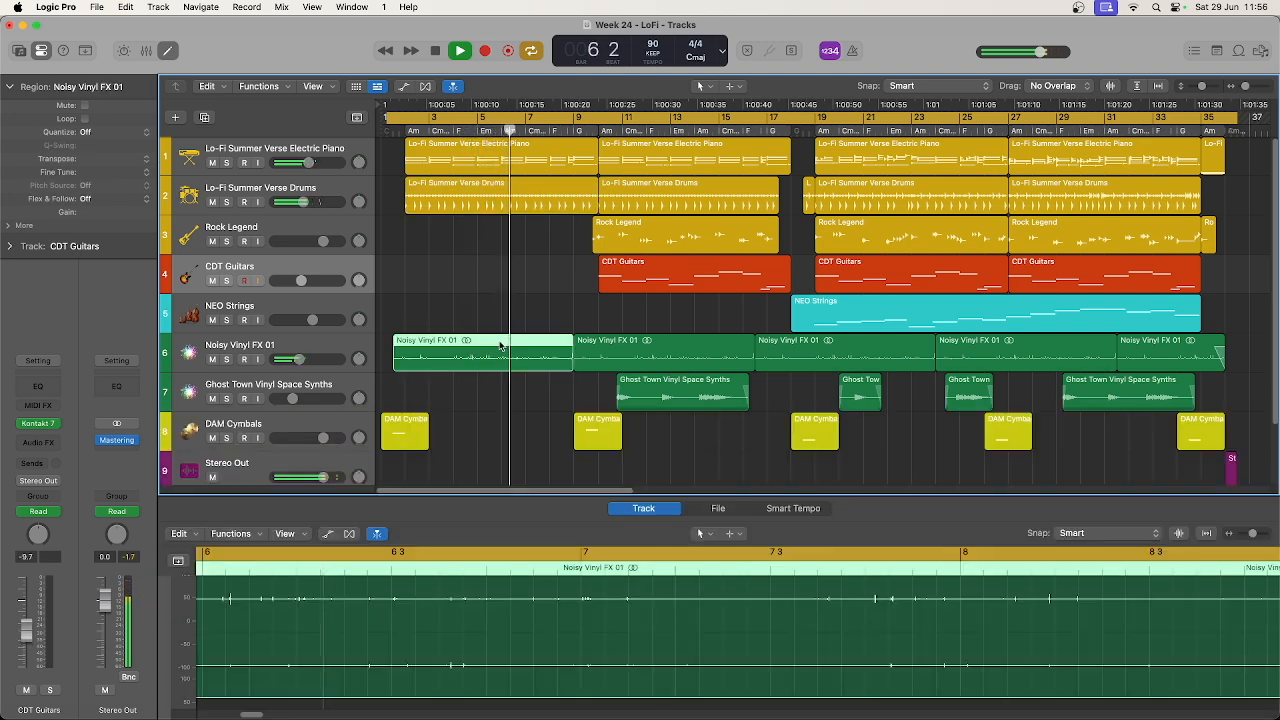
{"action": "left_click", "coordinate": [500, 345]}
{"action": "scroll", "coordinate": [500, 347], "scroll_direction": "down", "scroll_amount": 1}
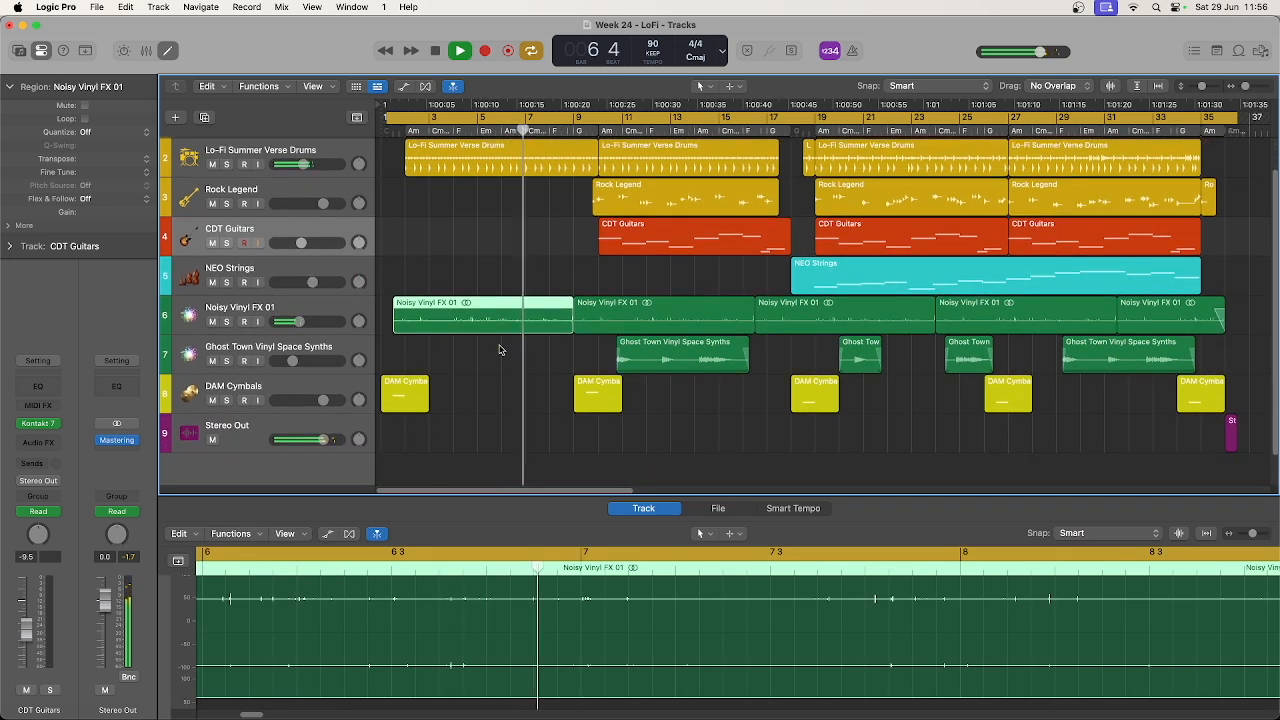
{"action": "scroll", "coordinate": [501, 350], "scroll_direction": "up", "scroll_amount": 1}
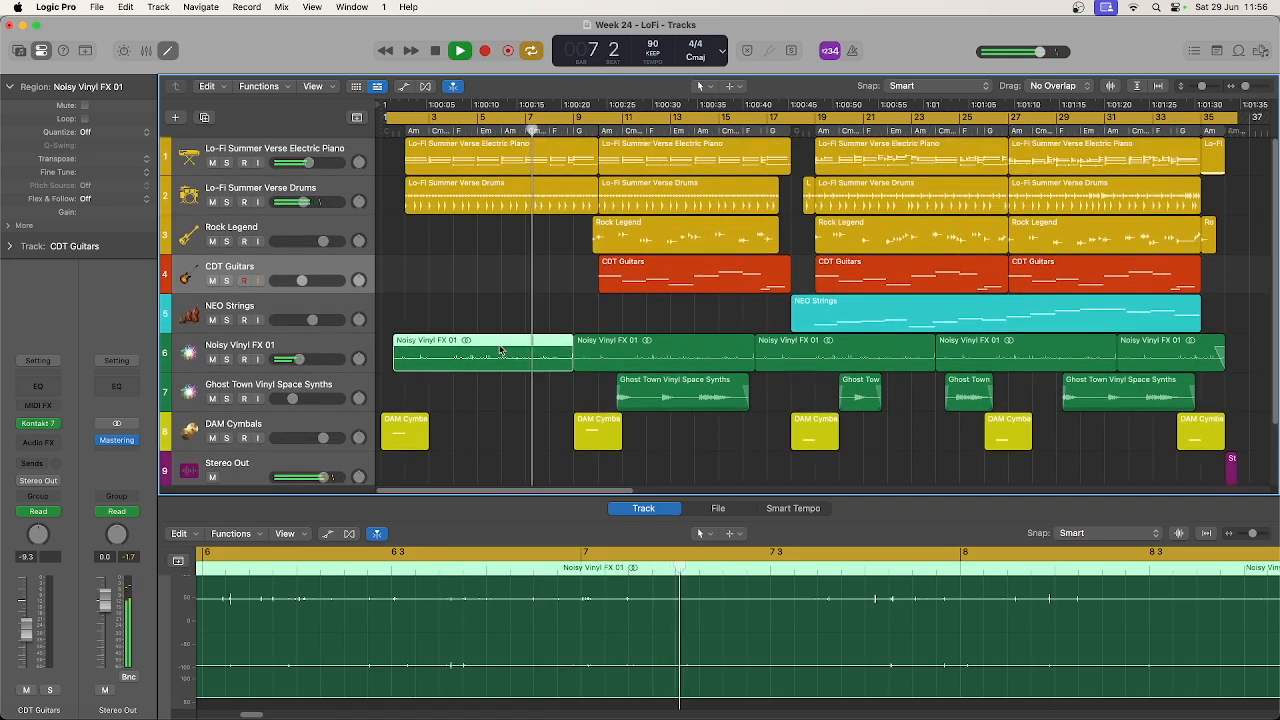
{"action": "left_click", "coordinate": [586, 422]}
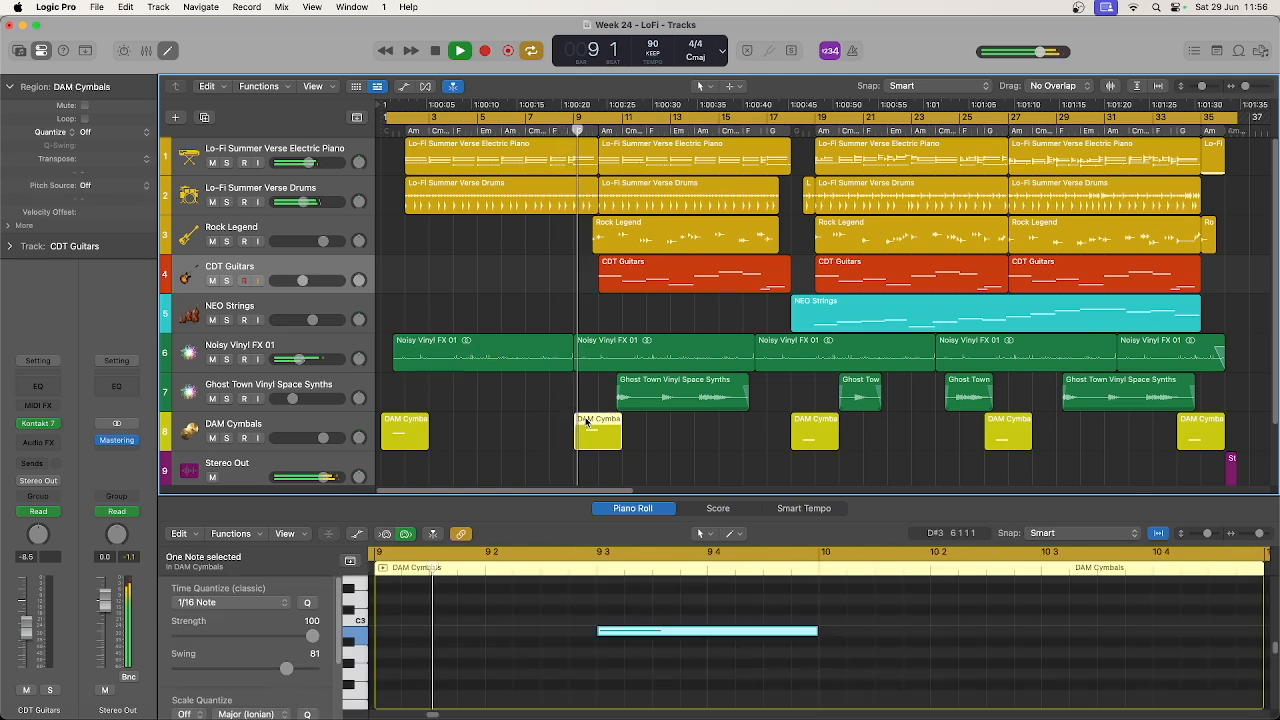
Inspect the electric piano, Rock Legend bass and CDT Guitars regions of the section starting around bar 10, including the guitar notes.
{"action": "left_click", "coordinate": [634, 143]}
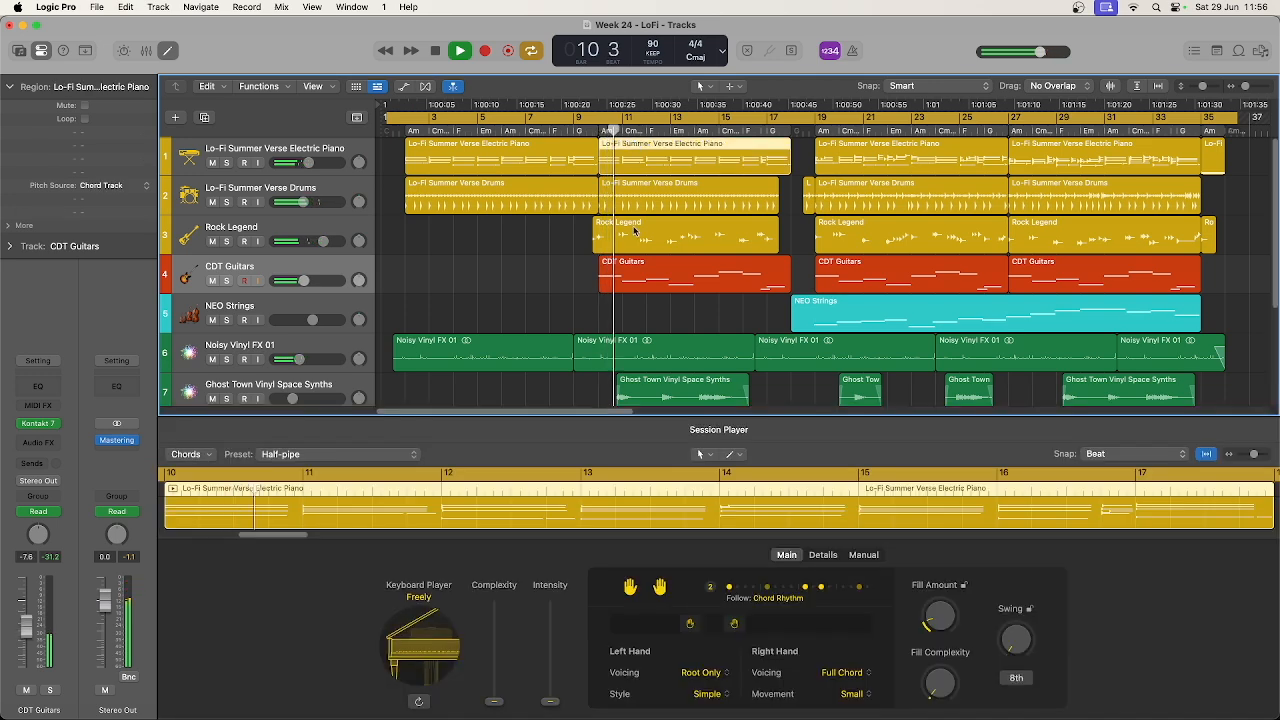
{"action": "left_click", "coordinate": [636, 228]}
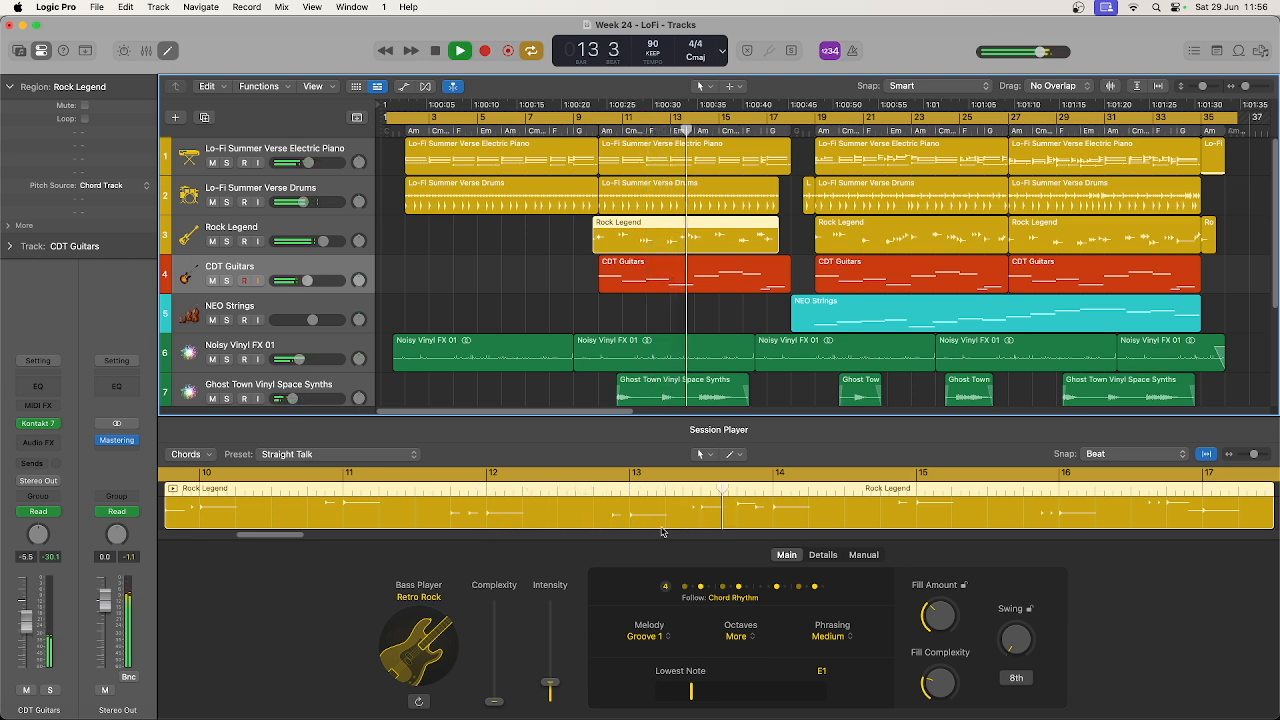
{"action": "left_click", "coordinate": [708, 259]}
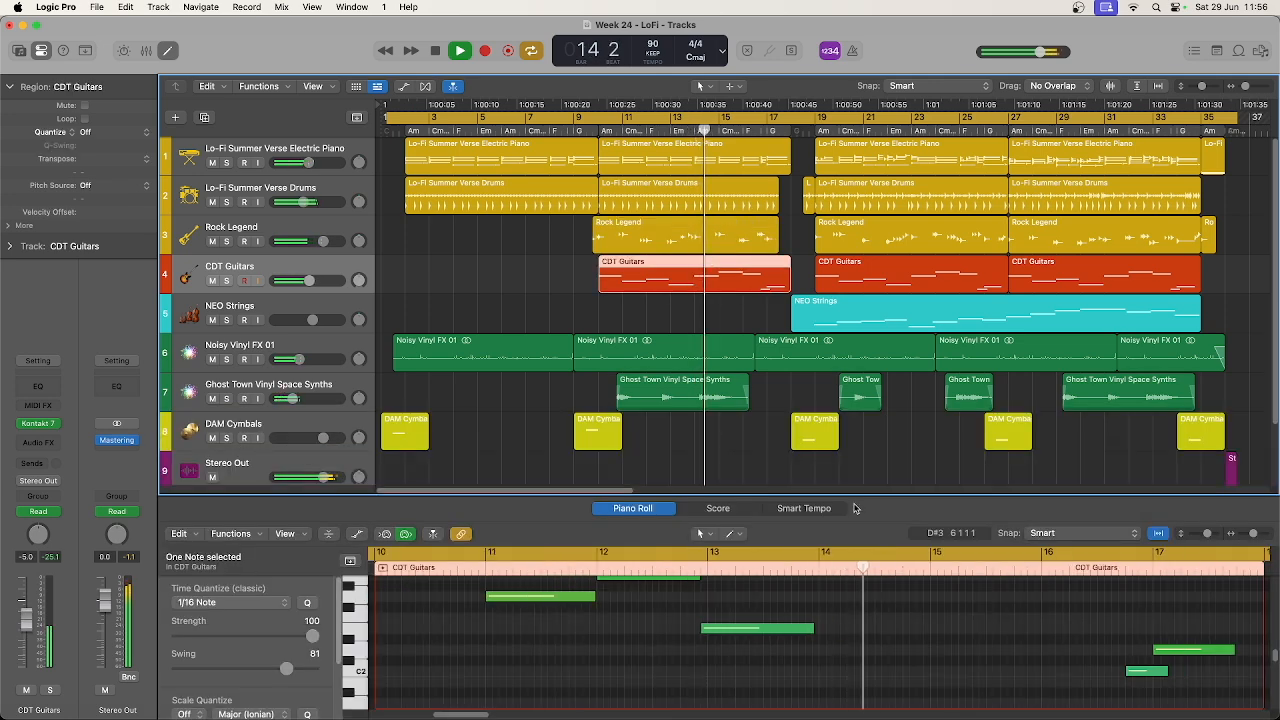
{"action": "scroll", "coordinate": [1020, 658], "scroll_direction": "up", "scroll_amount": 3}
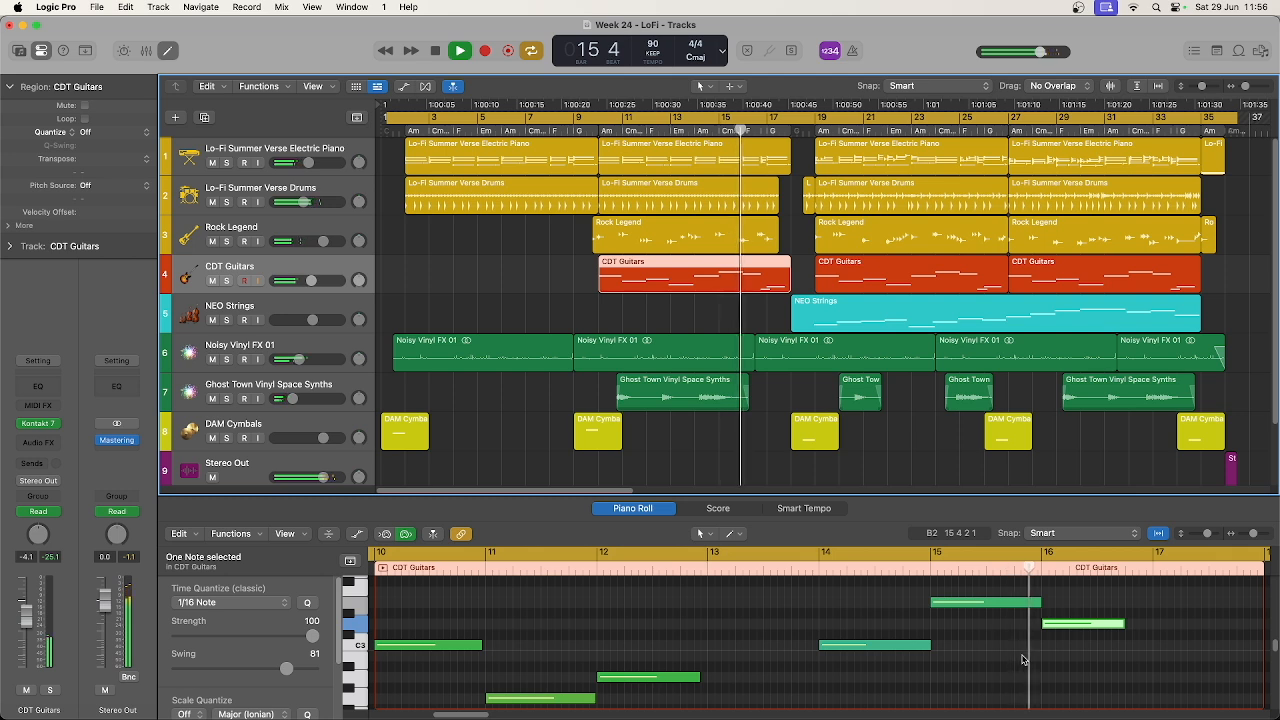
{"action": "scroll", "coordinate": [1022, 659], "scroll_direction": "down", "scroll_amount": 5}
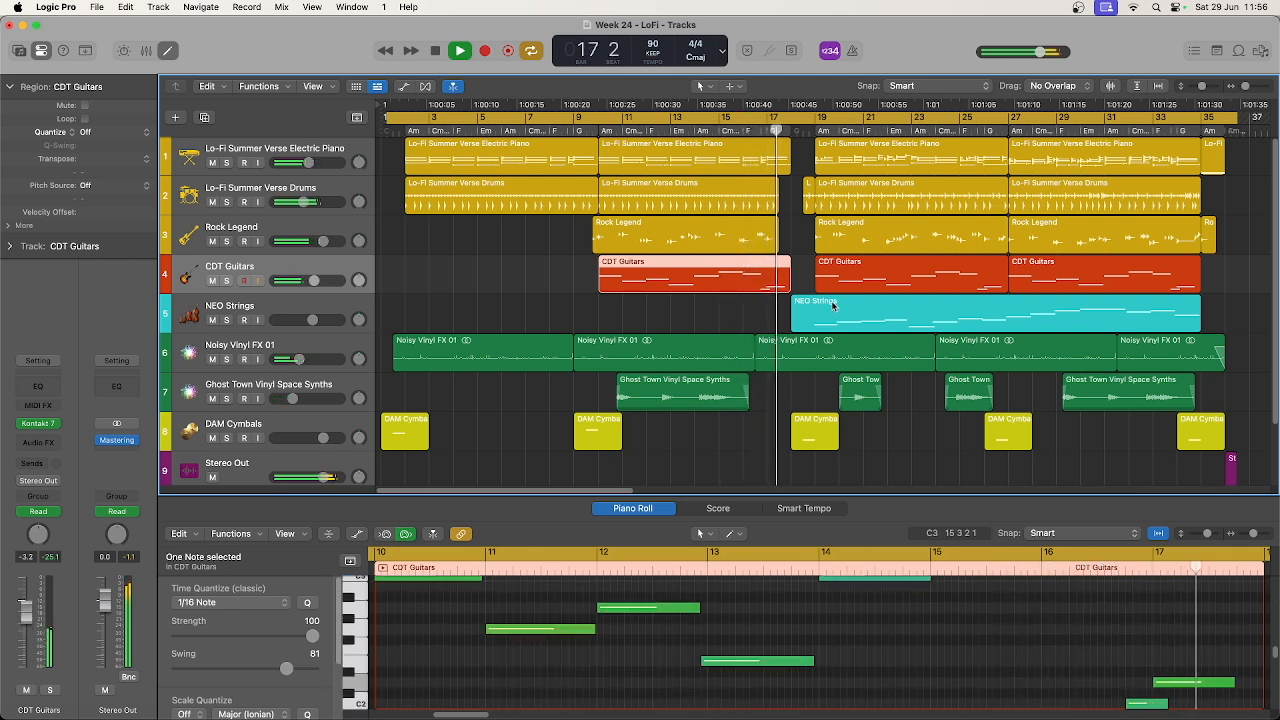
Inspect the DAM Cymbals and NEO Strings regions at bar 18 and the Ghost Town Vinyl Space Synths region near bar 24.
{"action": "left_click", "coordinate": [822, 421]}
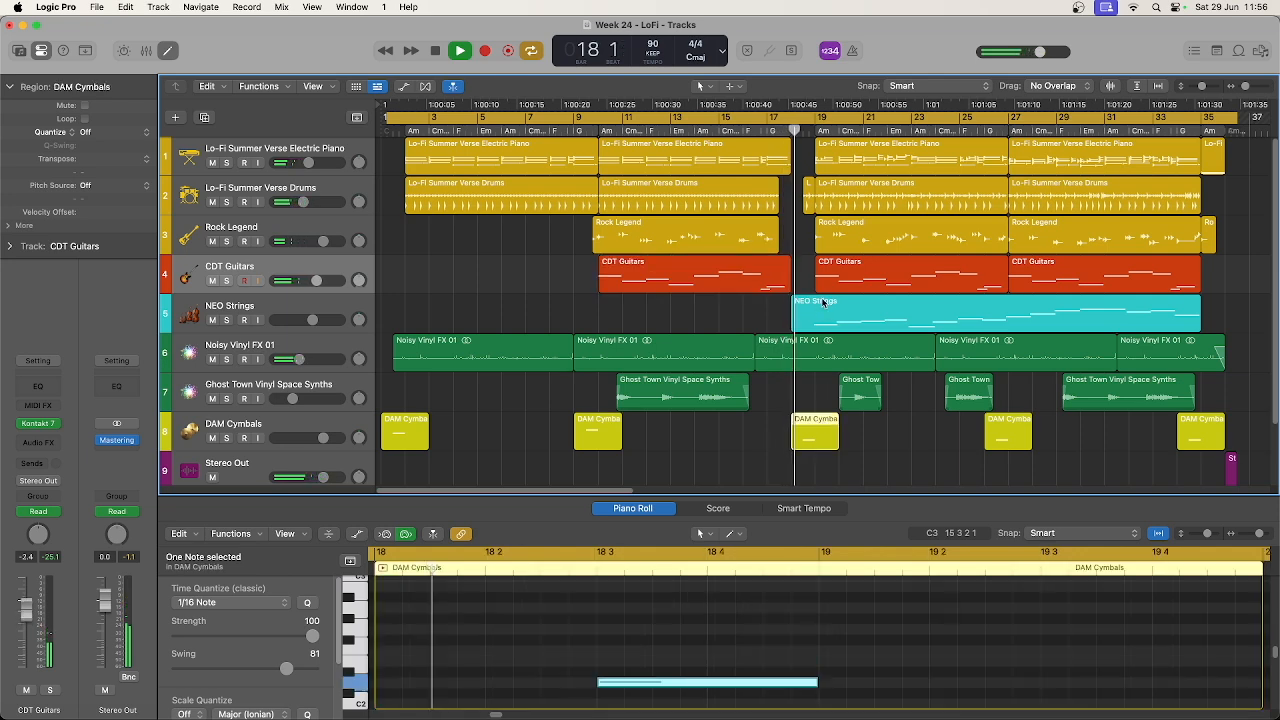
{"action": "left_click", "coordinate": [823, 302]}
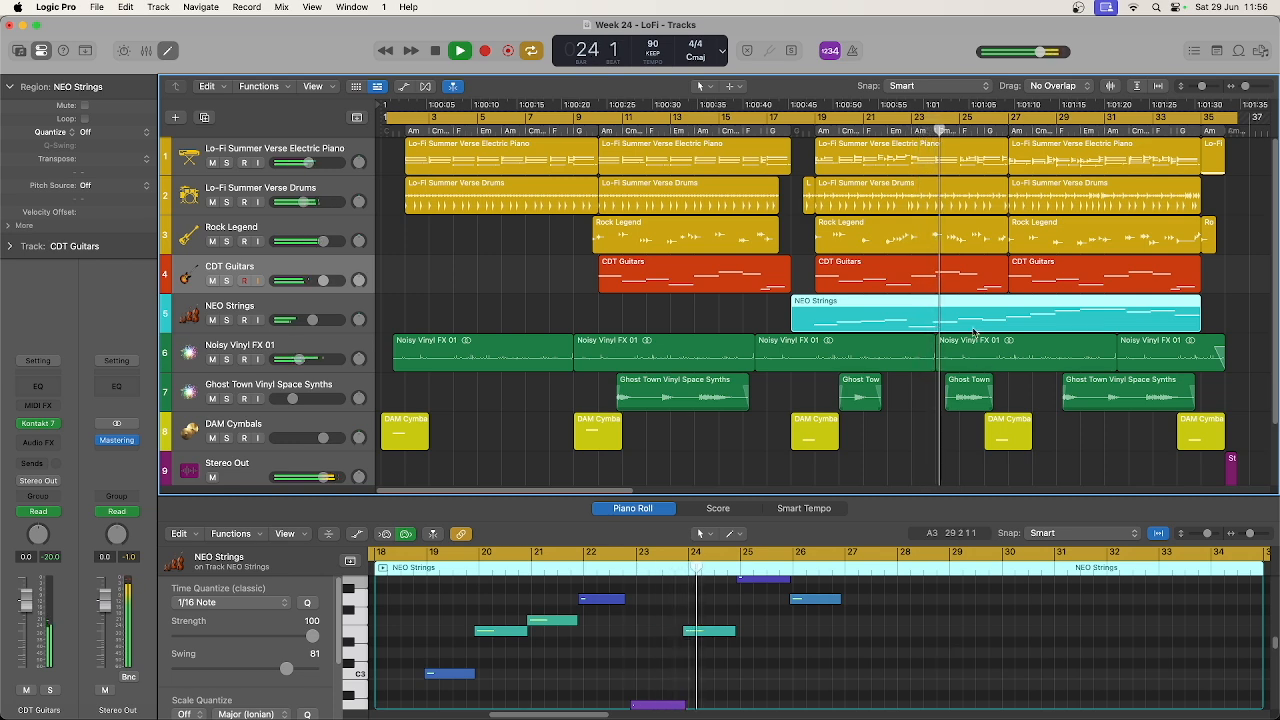
{"action": "left_click", "coordinate": [967, 385]}
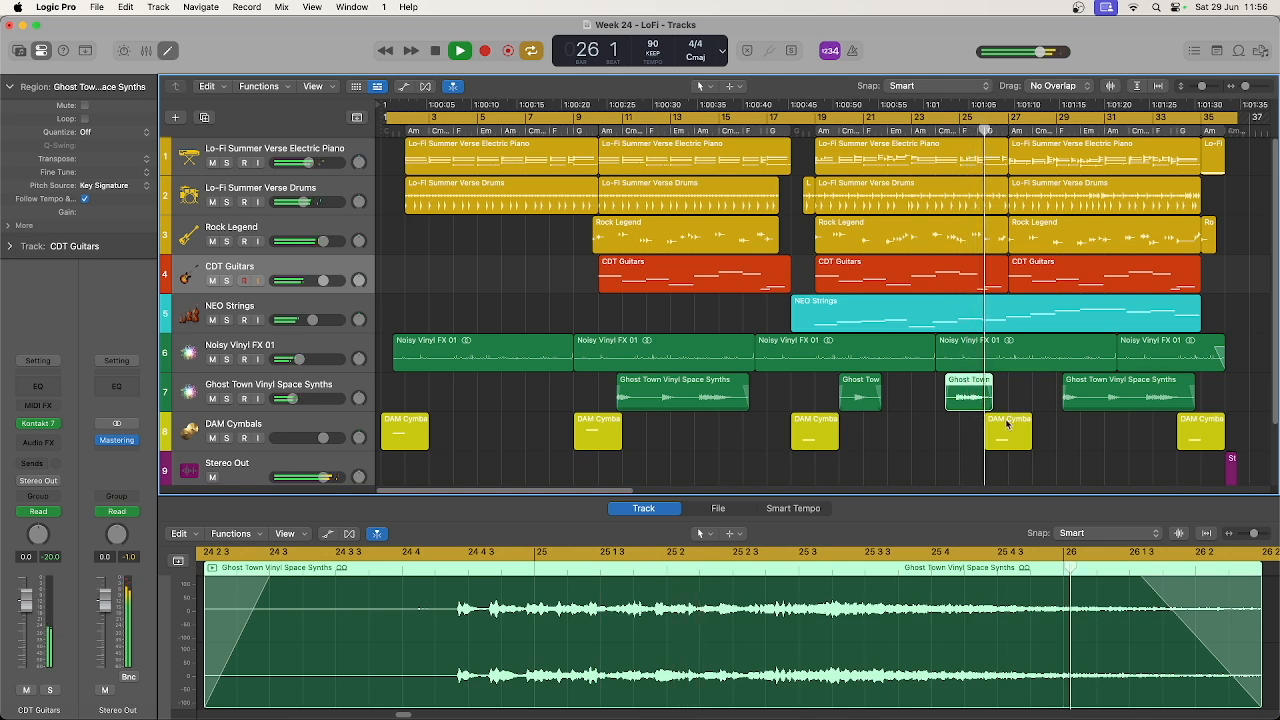
Inspect the bass, electric piano and drums regions at bar 27 and the final Ghost Town Vinyl Space Synths region.
{"action": "left_click", "coordinate": [1027, 228]}
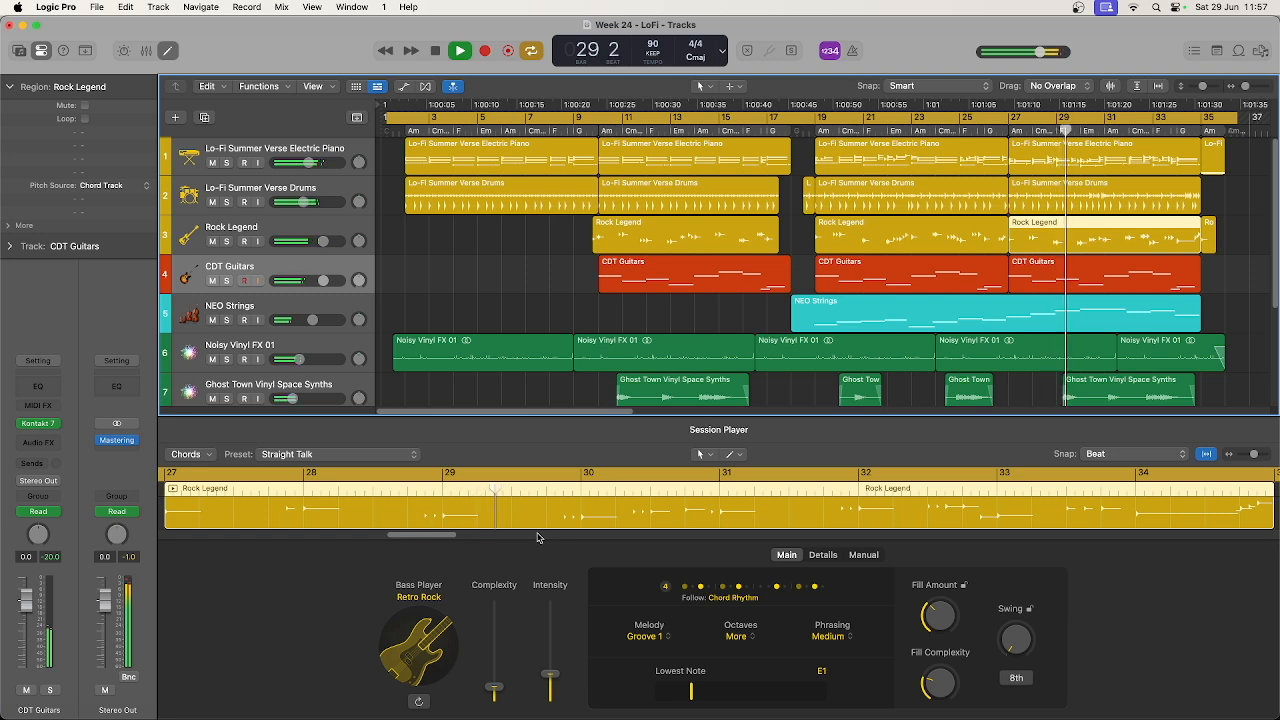
{"action": "left_click", "coordinate": [1098, 144]}
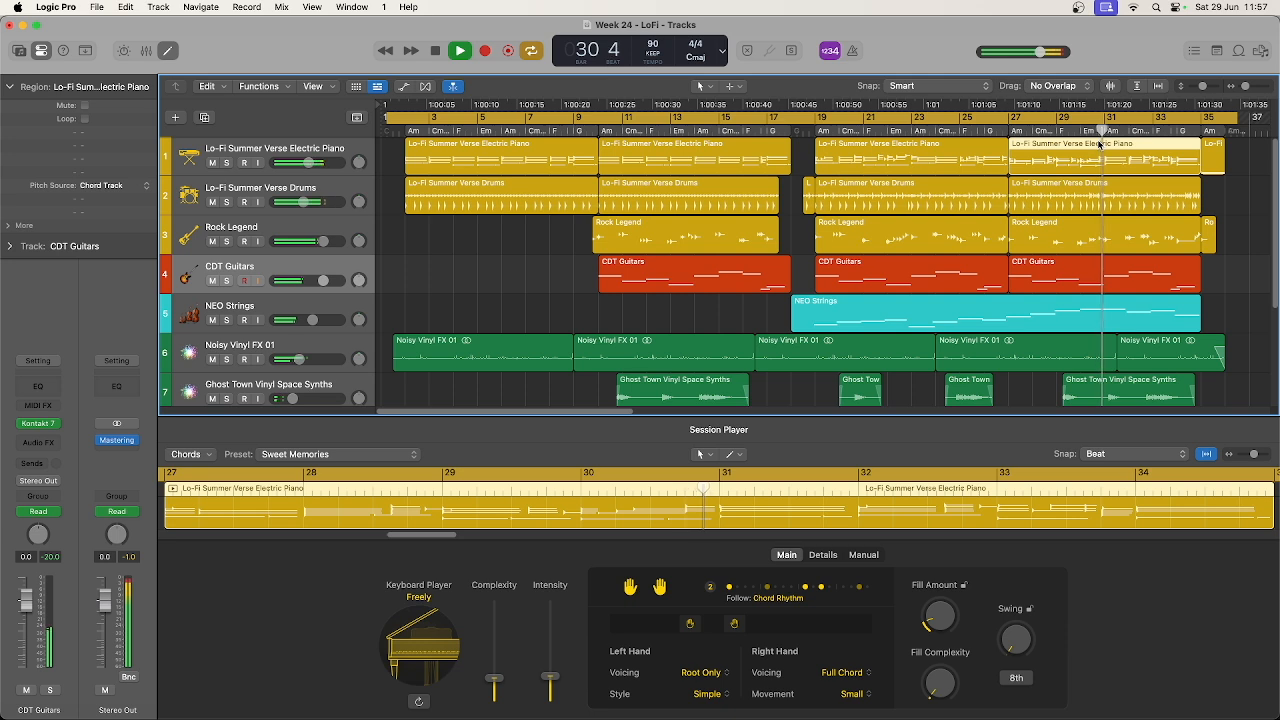
{"action": "left_click", "coordinate": [1105, 192]}
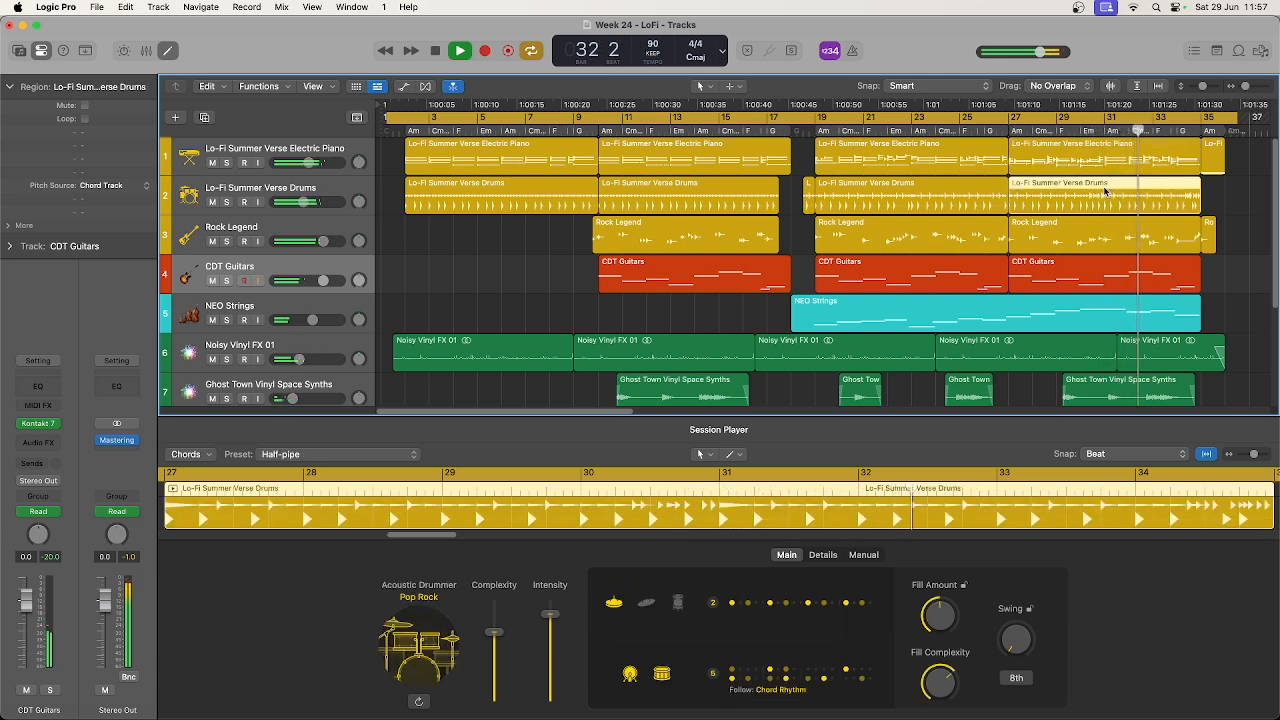
{"action": "left_click", "coordinate": [1133, 388]}
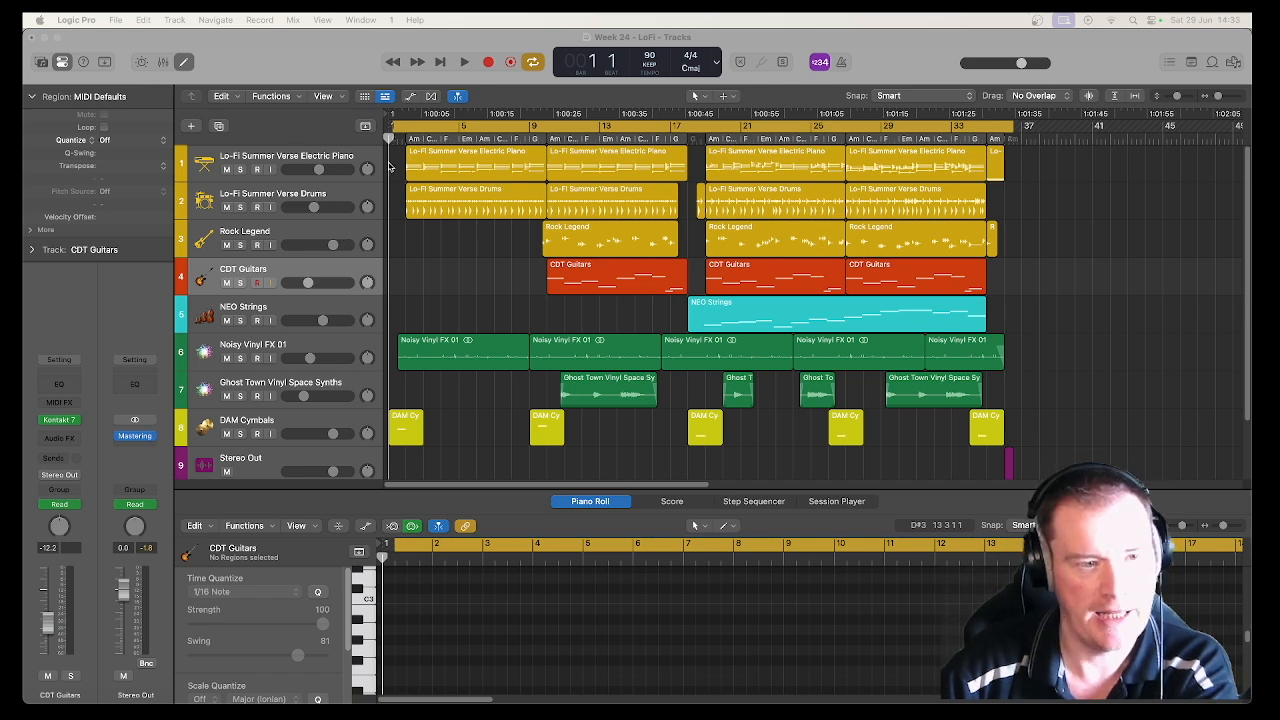
Review the song's full chord progression in the global chord track and hide the global tracks again.
{"action": "left_click", "coordinate": [365, 125]}
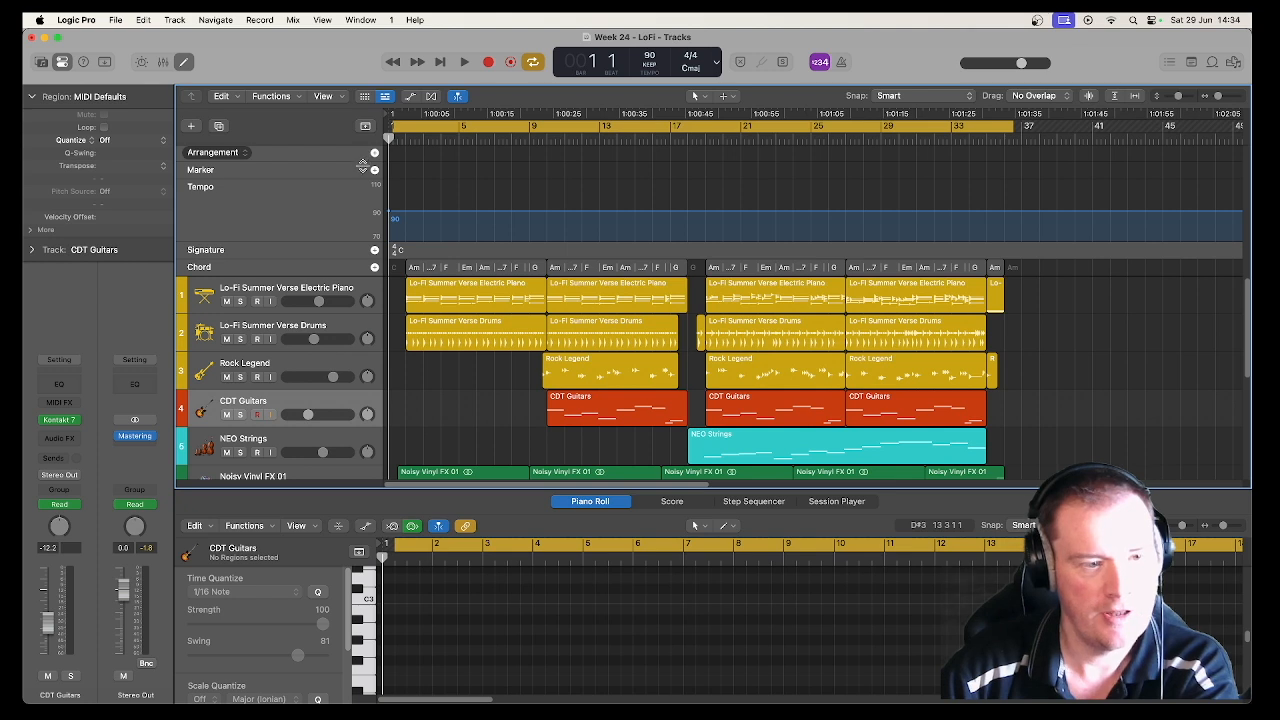
{"action": "left_click", "coordinate": [354, 265]}
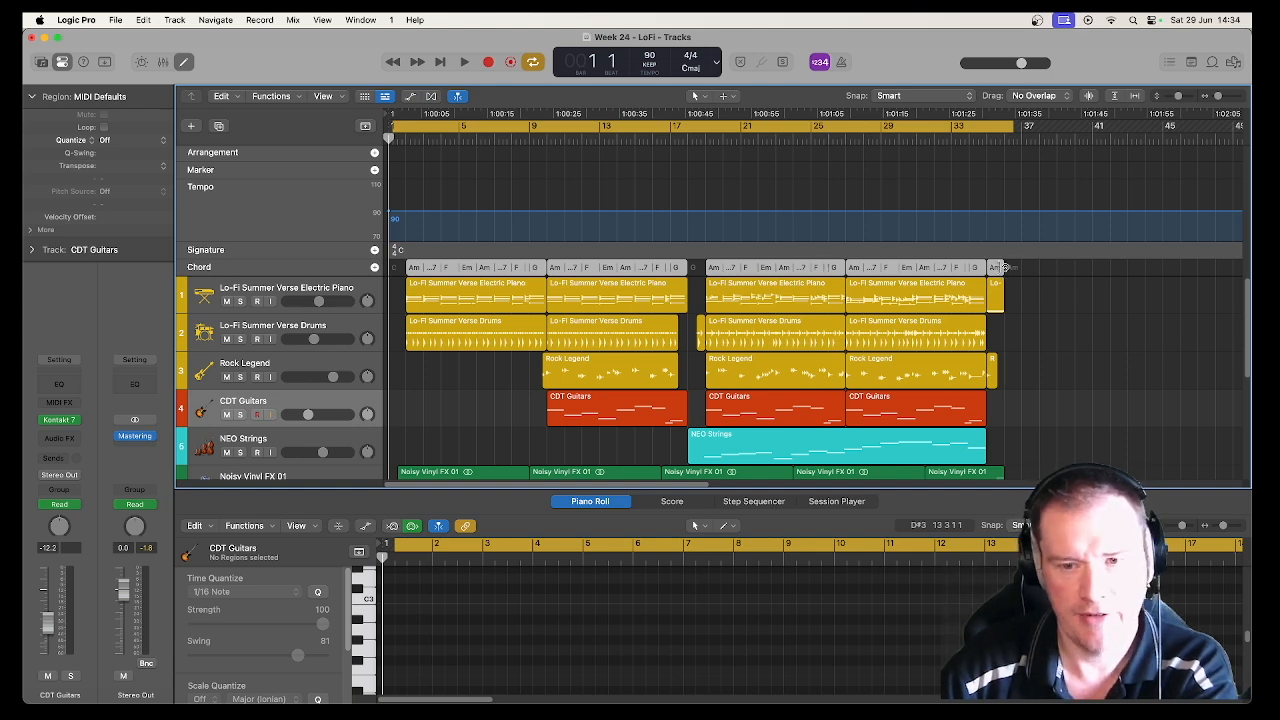
{"action": "left_click", "coordinate": [365, 128]}
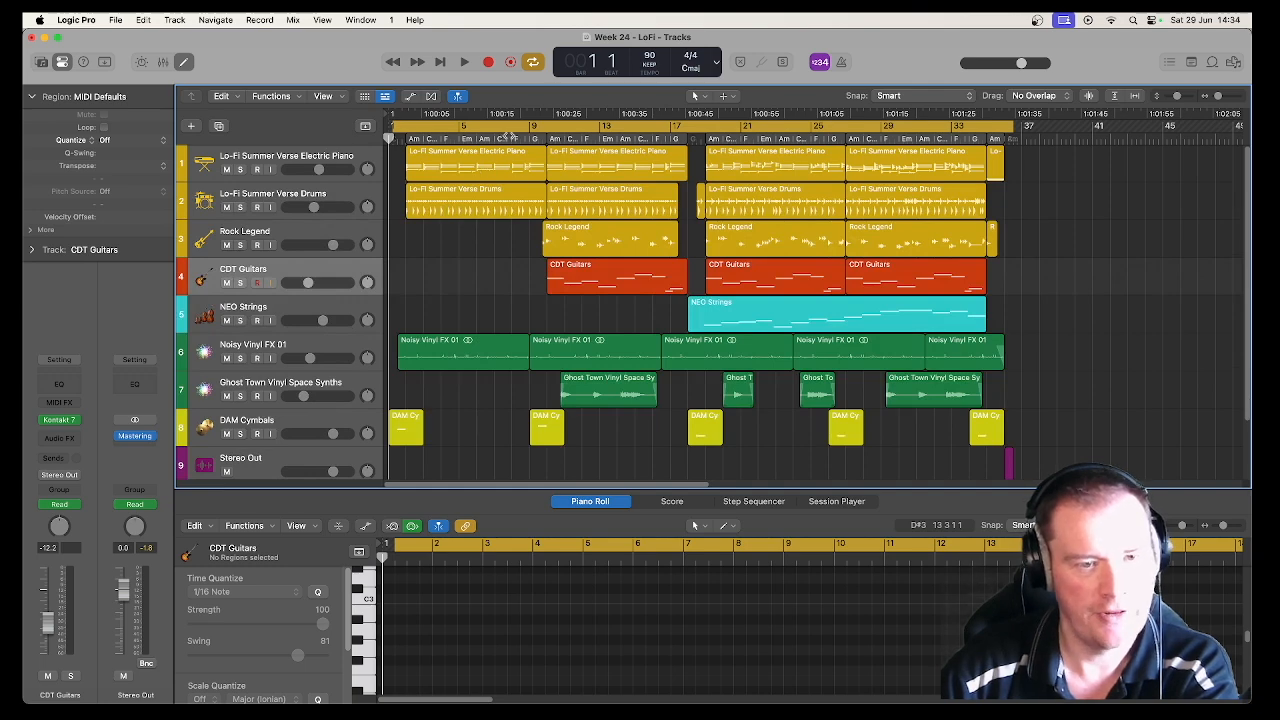
Solo the Lo-Fi Summer Verse Electric Piano track and set up playback from bar 2 with cycle mode off.
{"action": "left_click", "coordinate": [240, 169]}
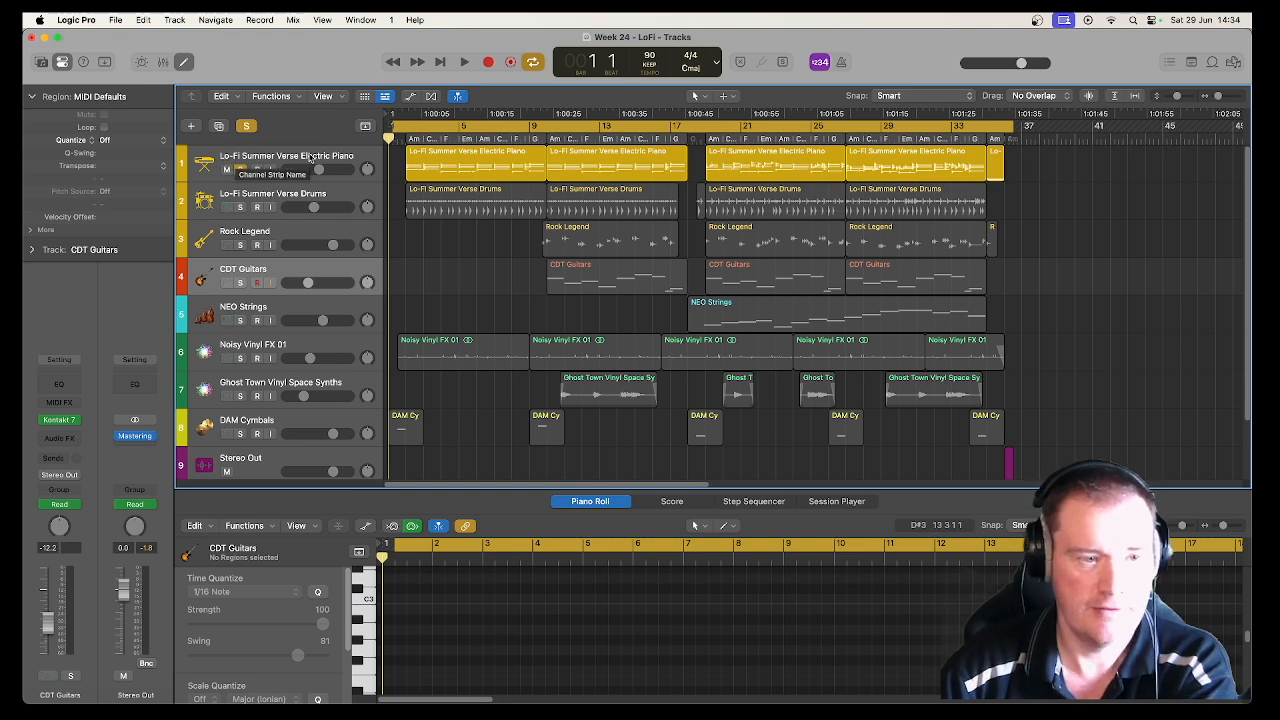
{"action": "left_click", "coordinate": [398, 127]}
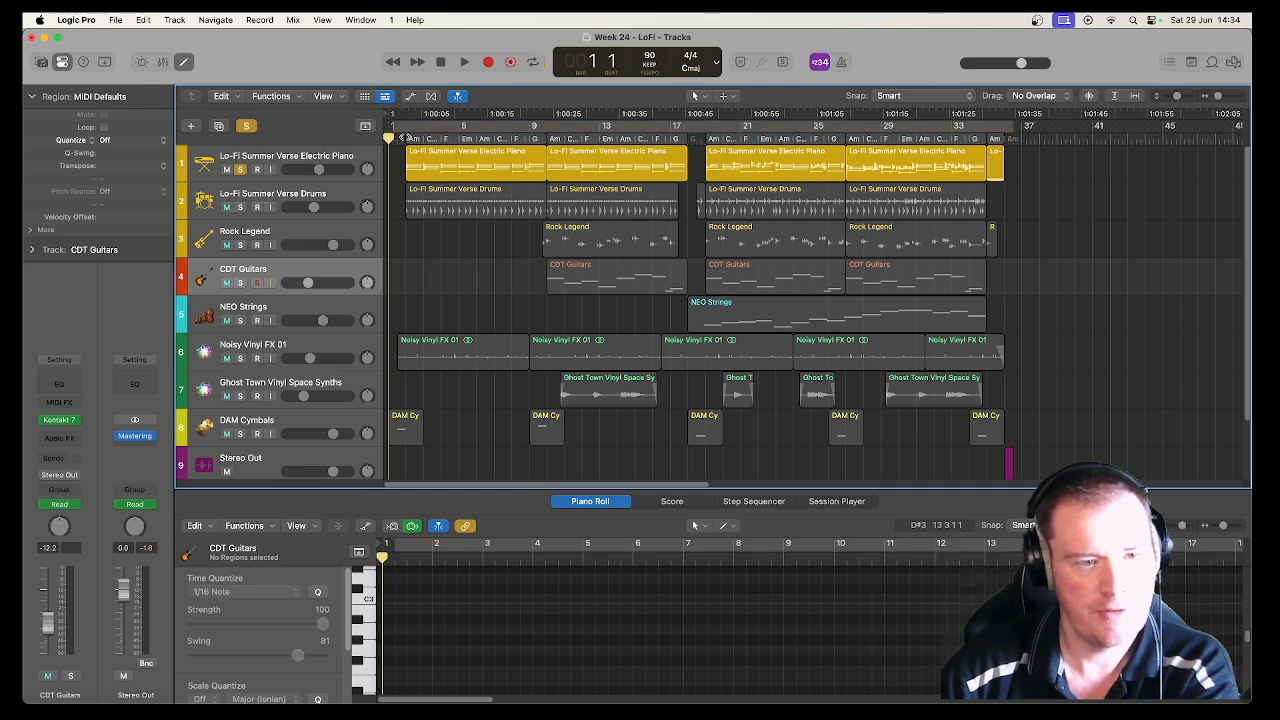
{"action": "left_click", "coordinate": [405, 137]}
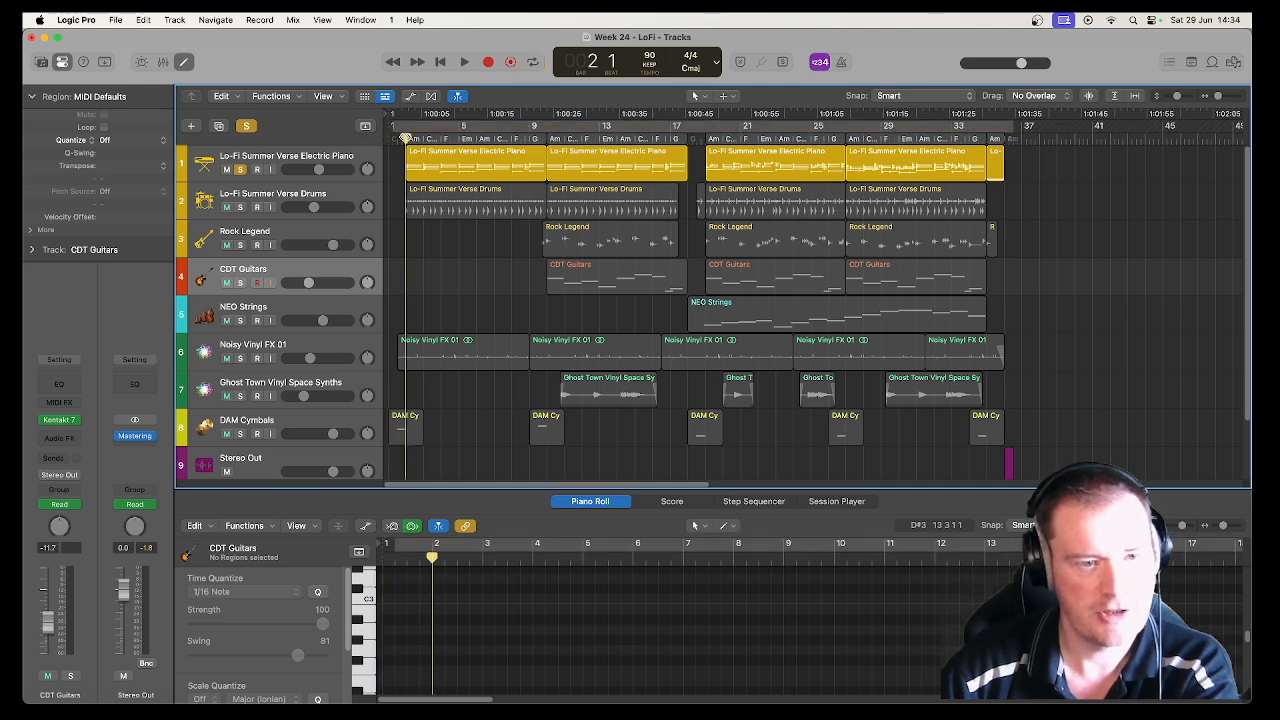
Open the first electric piano region in the Session Player editor and compare its settings with the other electric piano regions.
{"action": "double_click", "coordinate": [432, 157]}
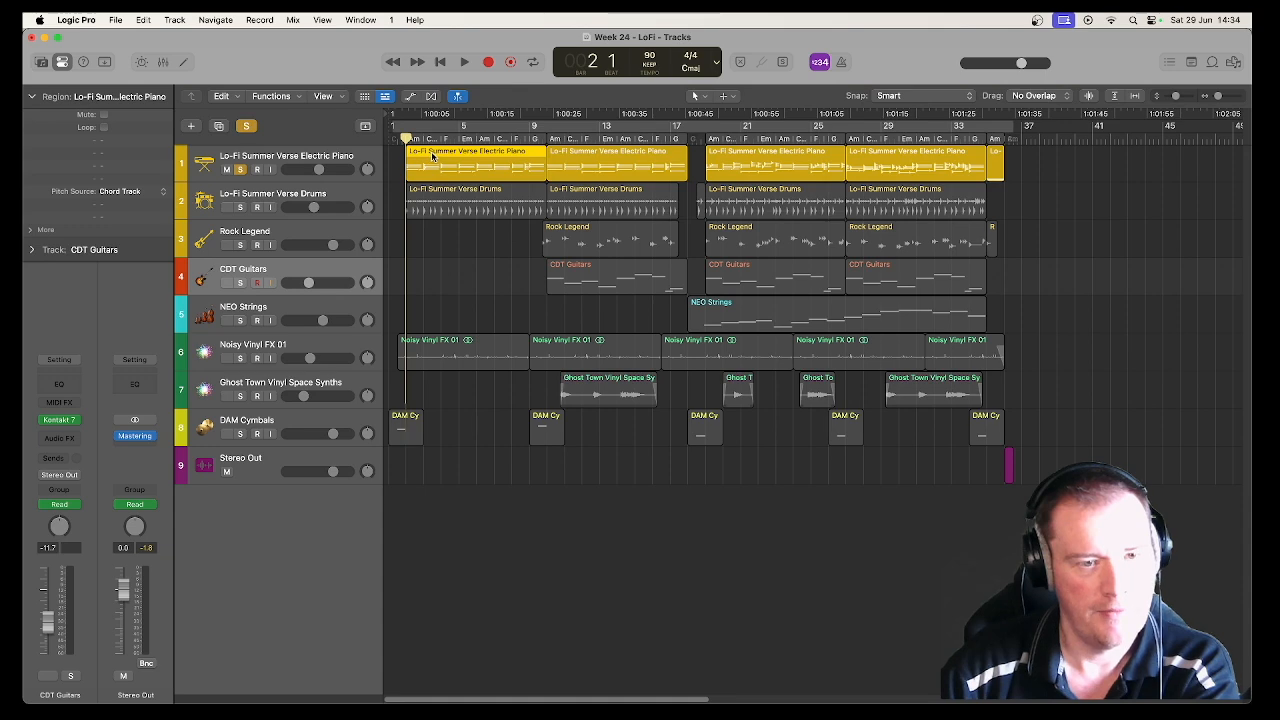
{"action": "double_click", "coordinate": [432, 157]}
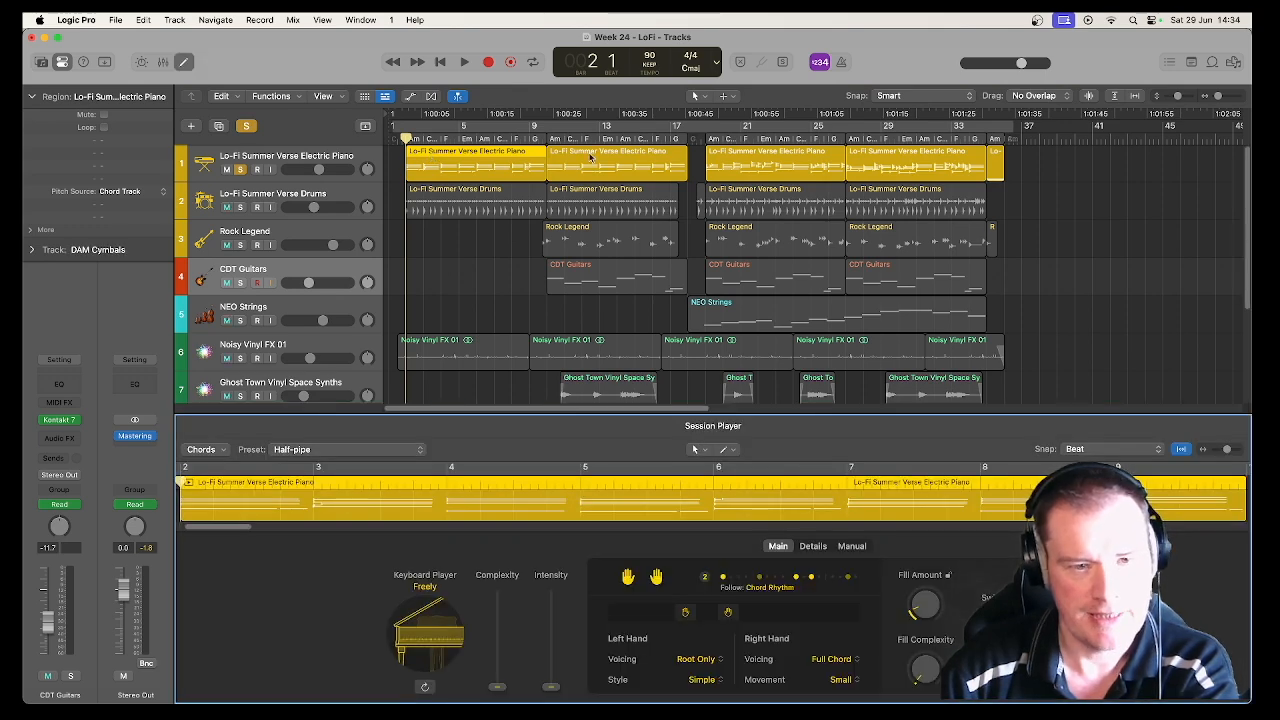
{"action": "left_click", "coordinate": [745, 152]}
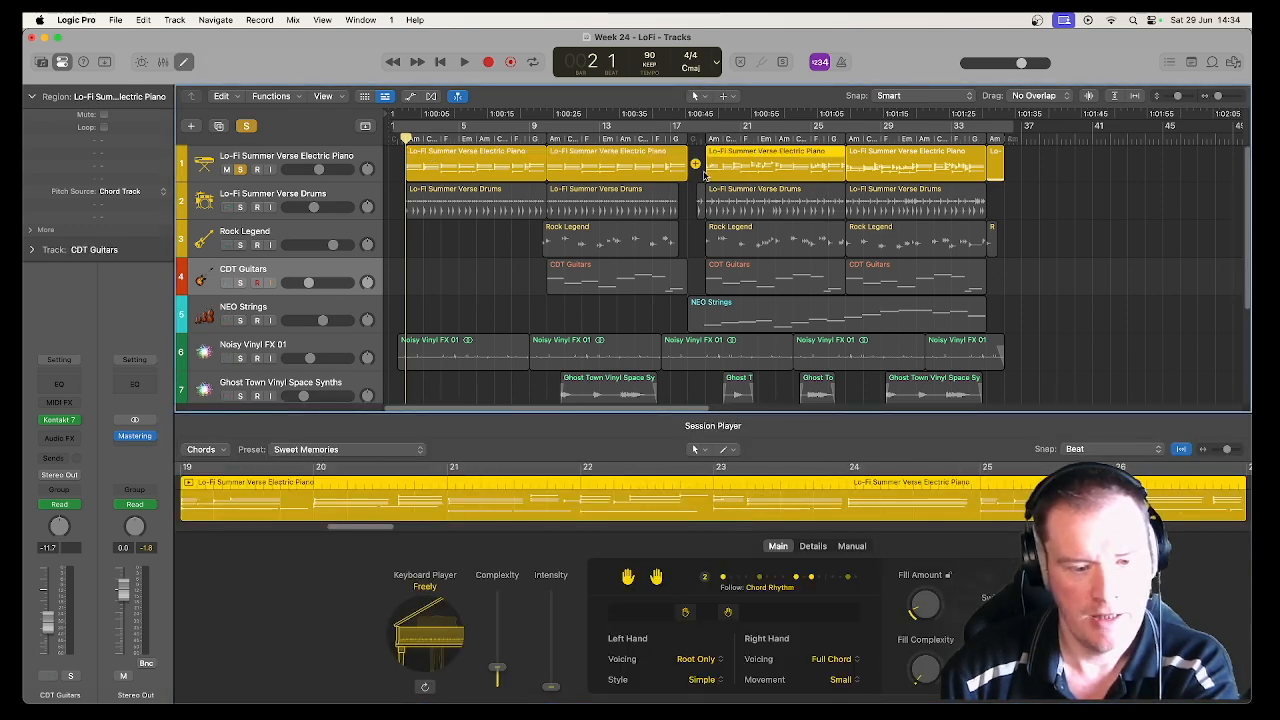
{"action": "left_click", "coordinate": [868, 152]}
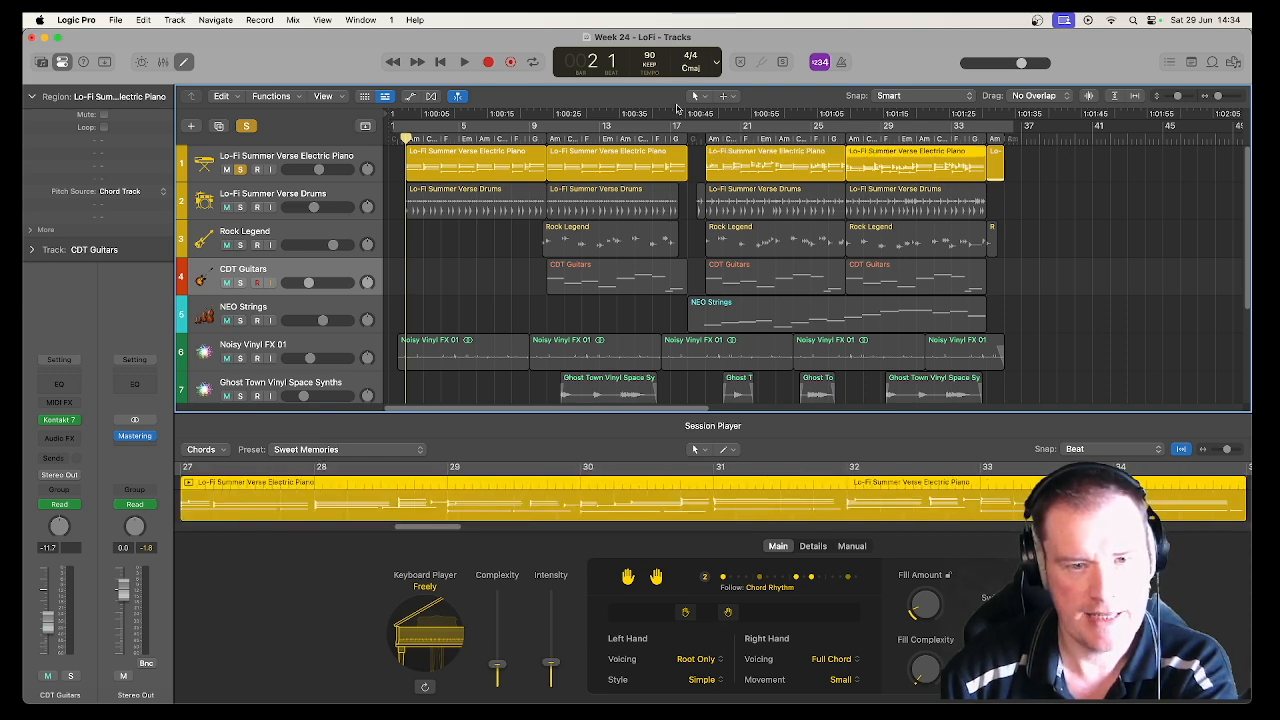
{"action": "left_click", "coordinate": [667, 156]}
{"action": "left_click", "coordinate": [488, 152]}
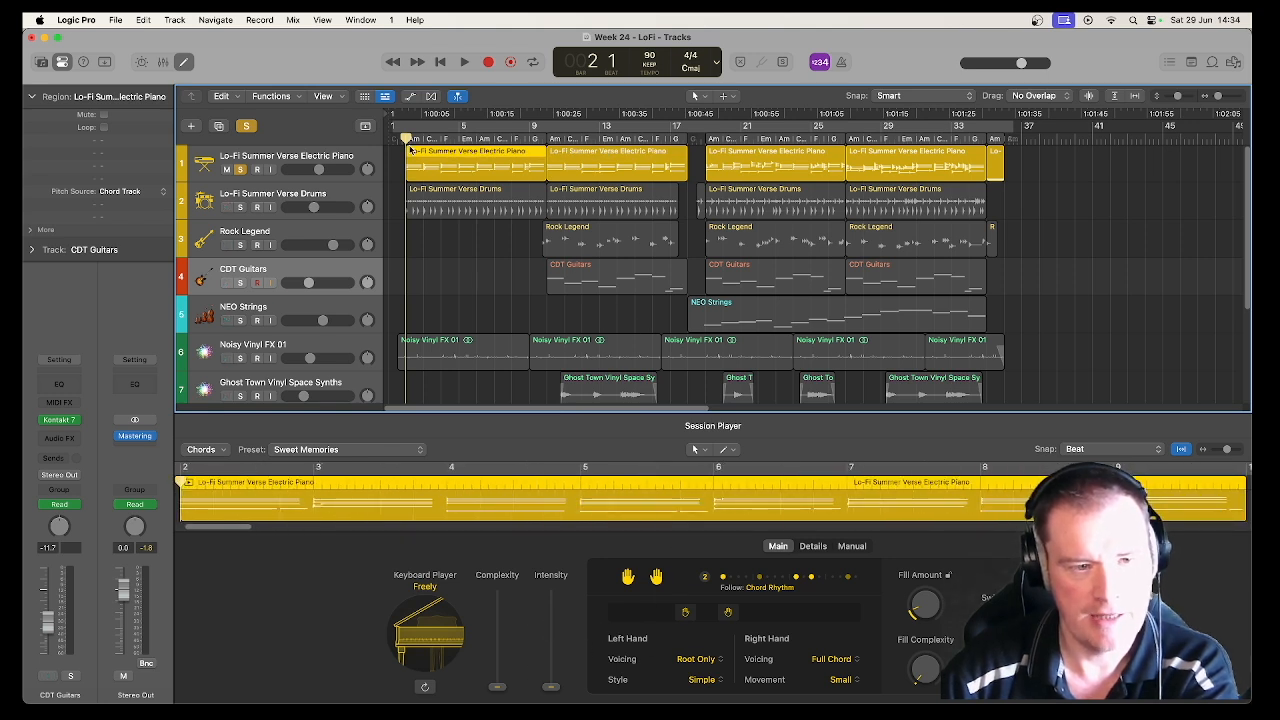
Play the soloed electric piano from bar 2 and from the region starting at bar 19.
{"action": "key", "text": "space"}
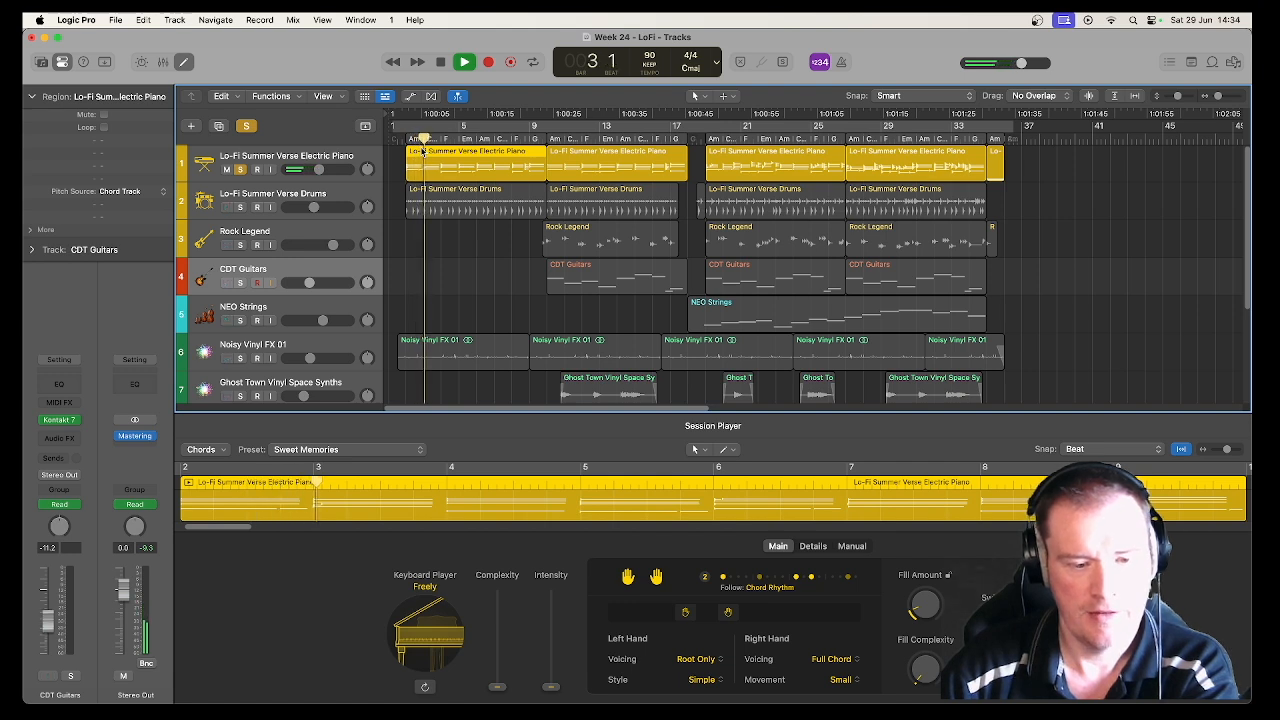
{"action": "key", "text": "space"}
{"action": "left_click", "coordinate": [706, 133]}
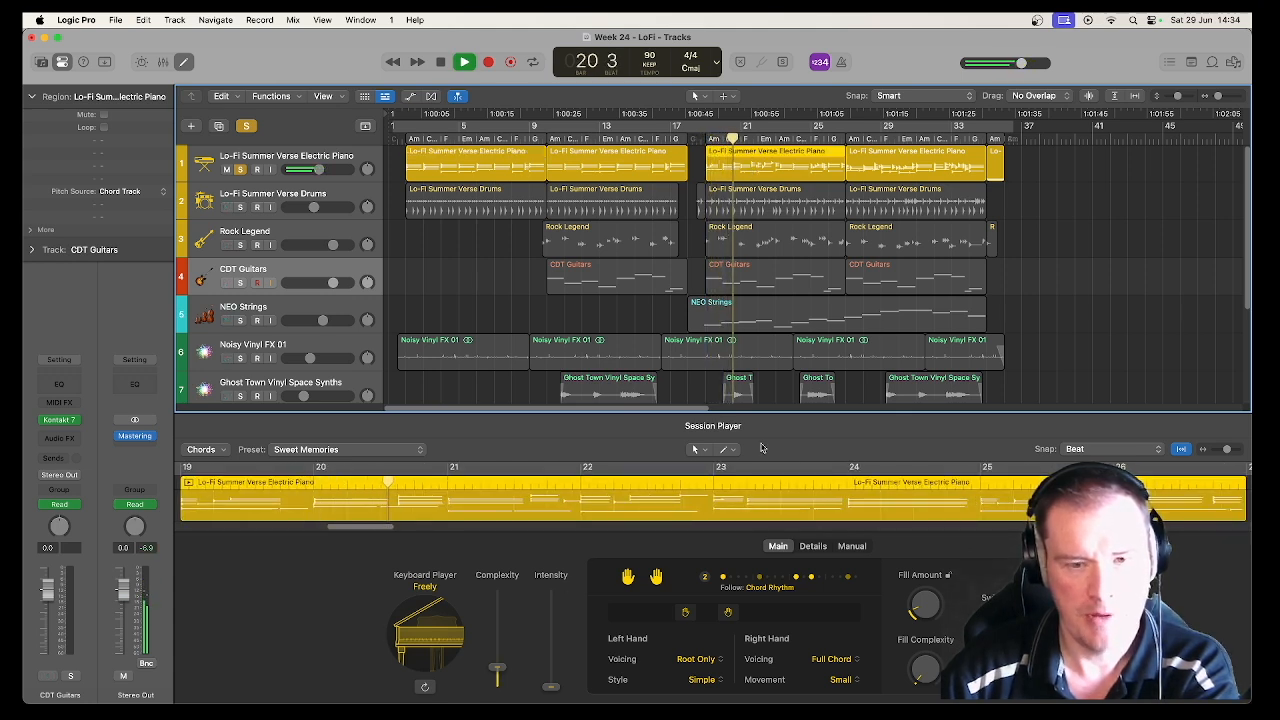
{"action": "key", "text": "space"}
Play the soloed electric piano from bar 27 and the short closing region at bar 35.
{"action": "left_click", "coordinate": [843, 137]}
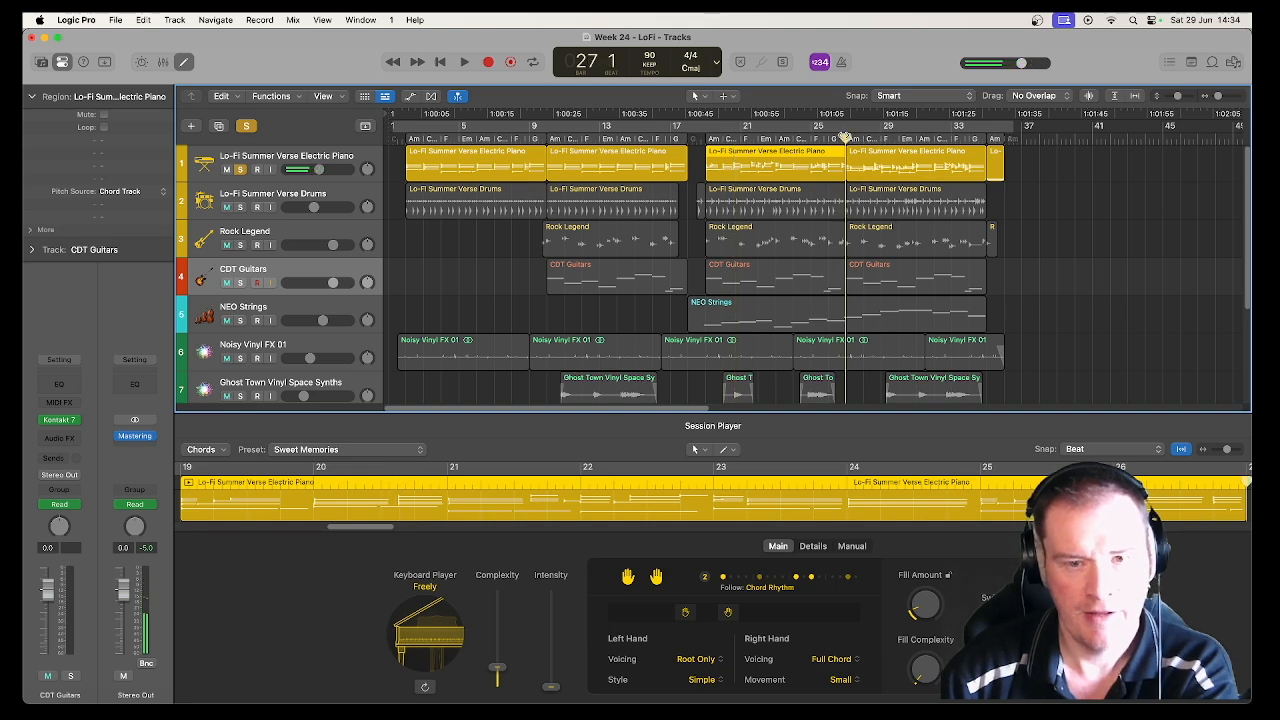
{"action": "key", "text": "space"}
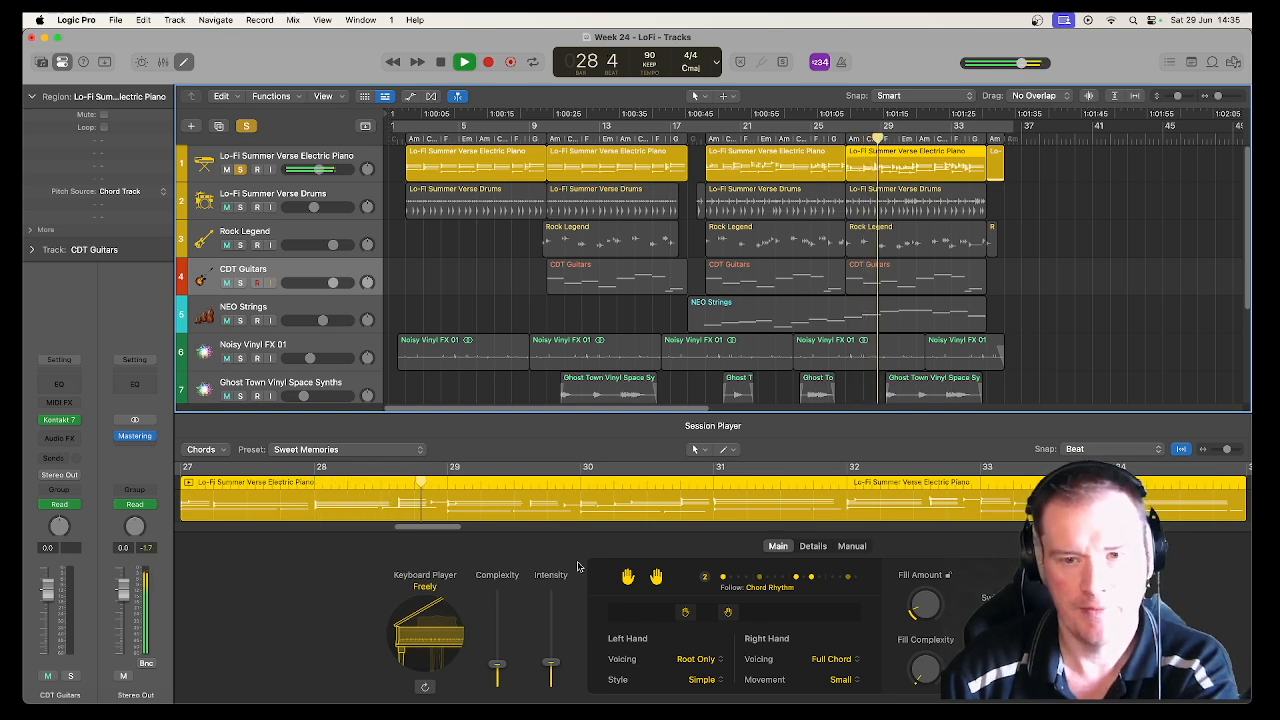
{"action": "key", "text": "space"}
{"action": "left_click", "coordinate": [987, 137]}
{"action": "left_click", "coordinate": [993, 160]}
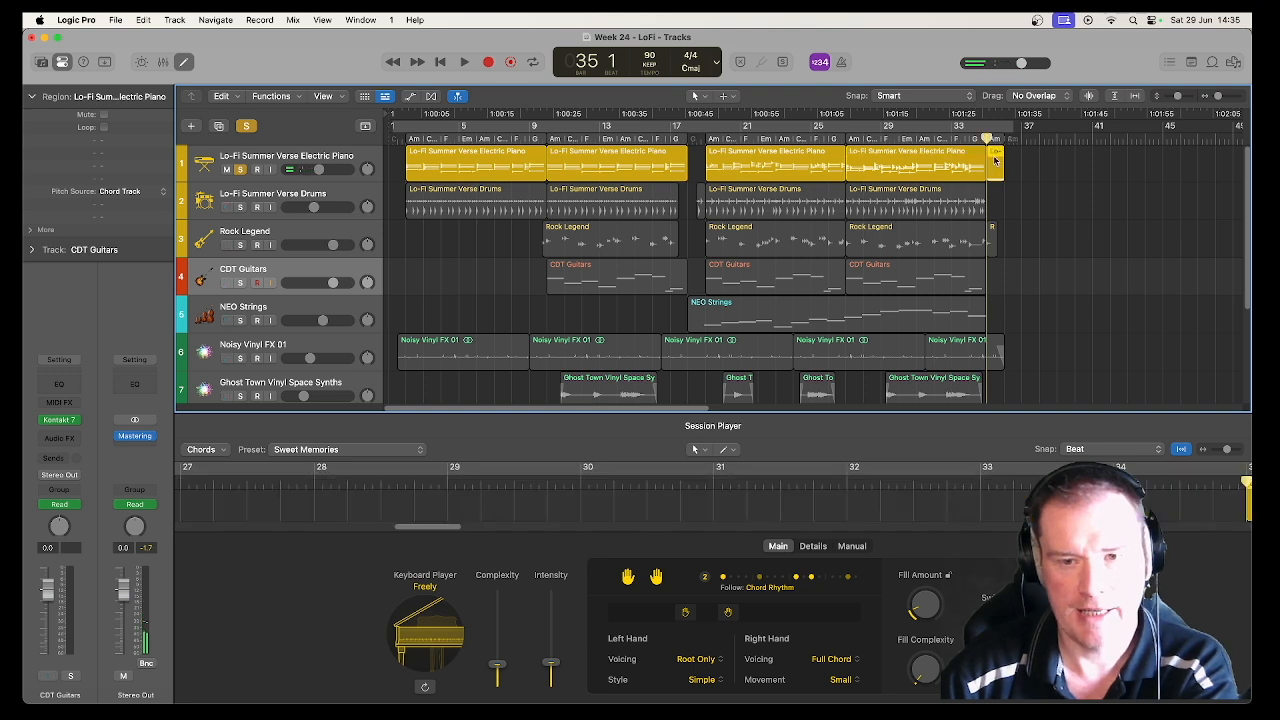
{"action": "key", "text": "space"}
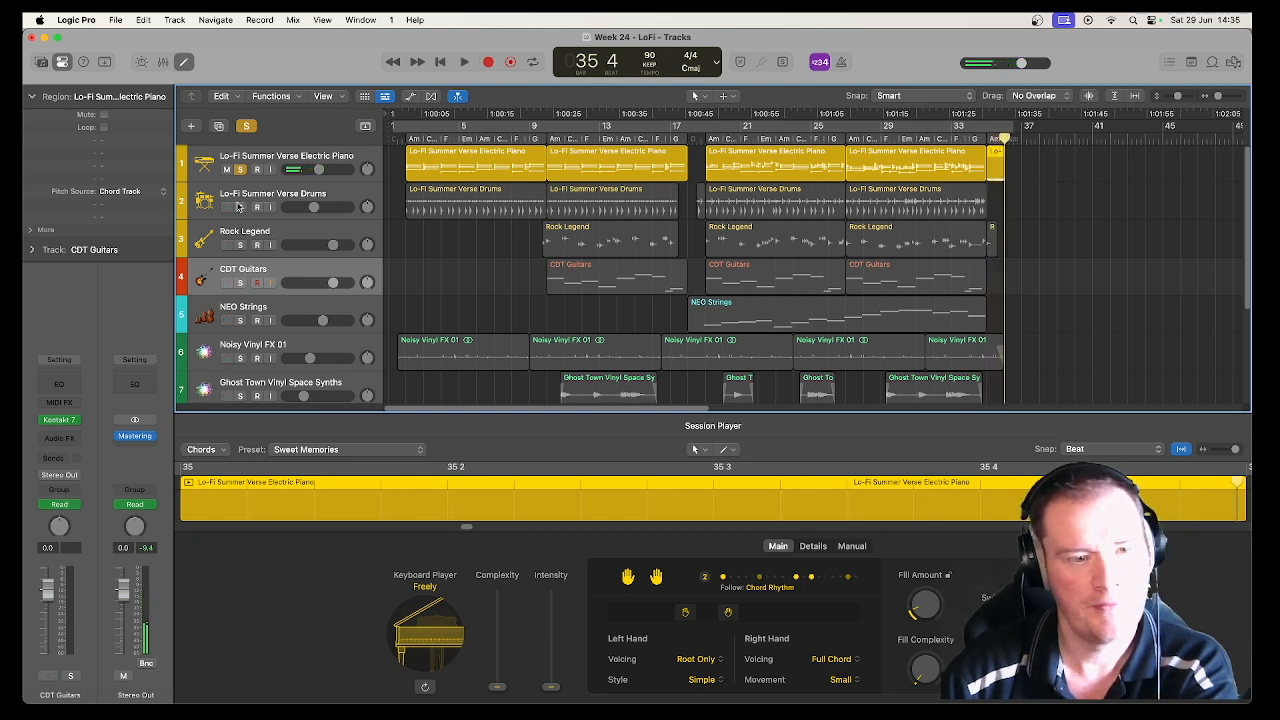
Solo the Lo-Fi Summer Verse Drums track instead of the electric piano and play it from the start of the song.
{"action": "left_click", "coordinate": [330, 200]}
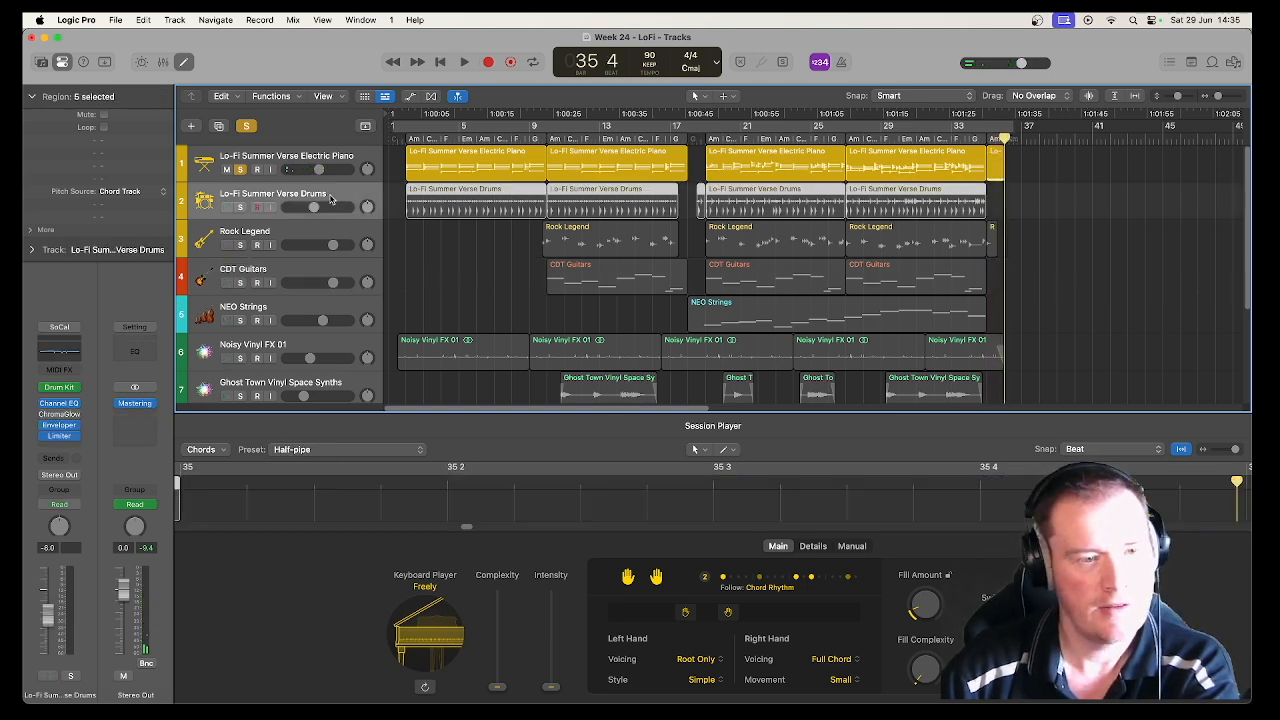
{"action": "left_click", "coordinate": [240, 207]}
{"action": "left_click", "coordinate": [240, 169]}
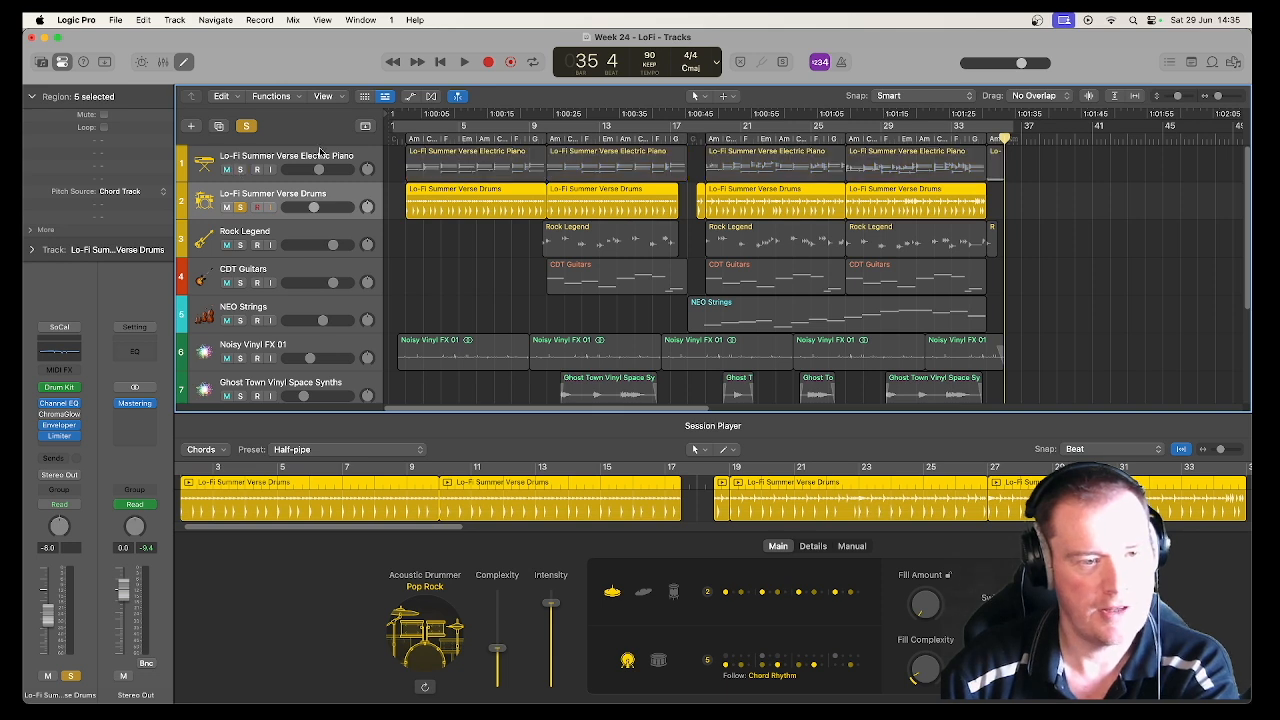
{"action": "key", "text": "Return"}
{"action": "key", "text": "space"}
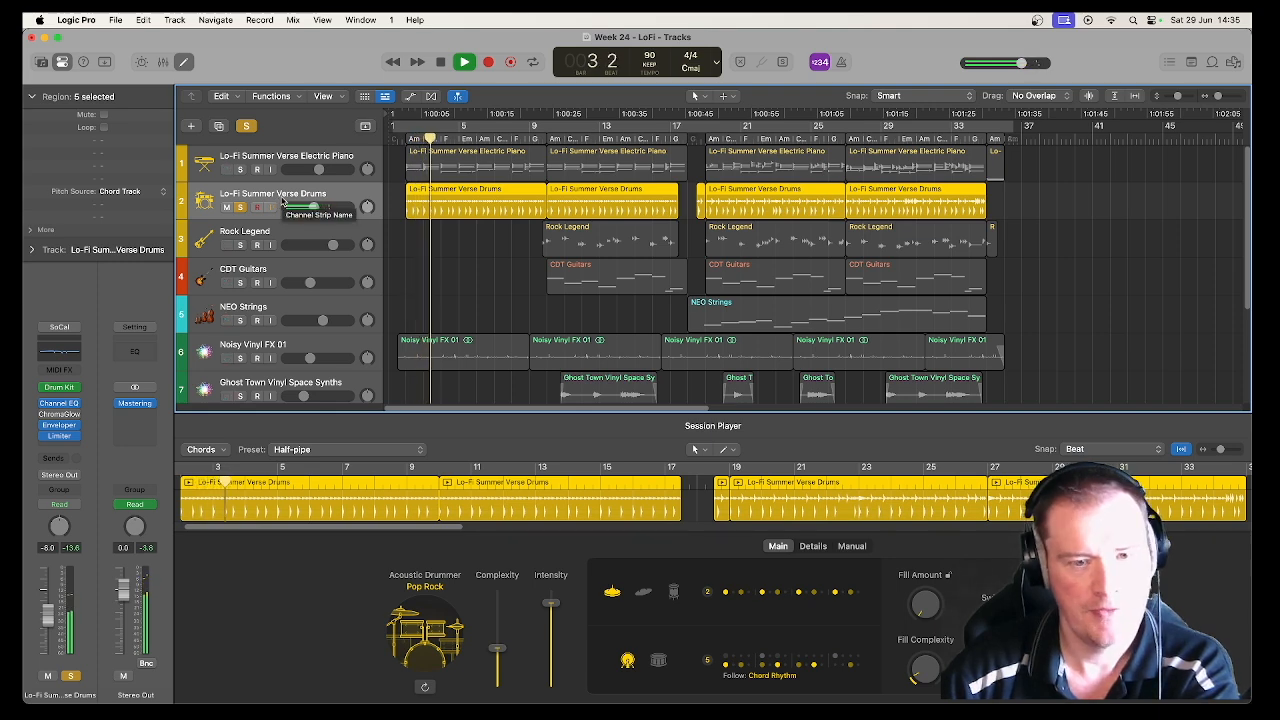
{"action": "key", "text": "space"}
Open each Lo-Fi Summer Verse Drums region in the Session Player editor and compare settings, including the short fill before bar 19.
{"action": "left_click", "coordinate": [463, 240]}
{"action": "left_click", "coordinate": [478, 200]}
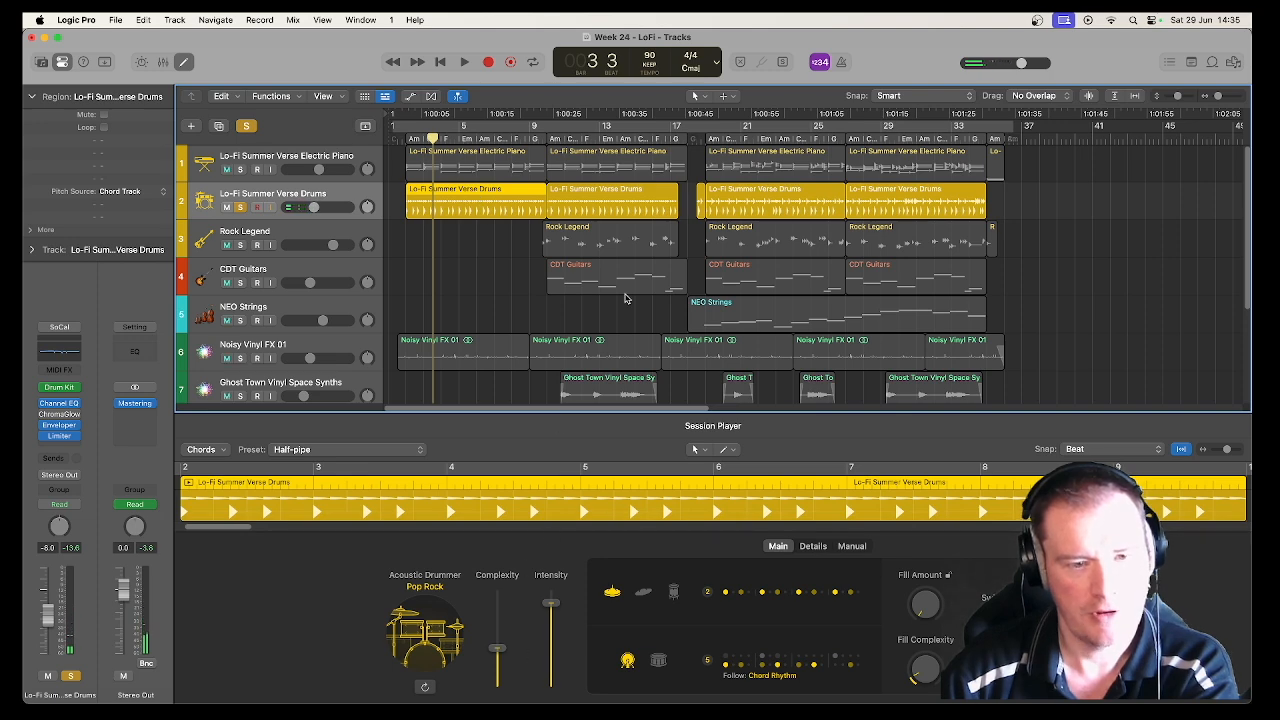
{"action": "left_click", "coordinate": [618, 201]}
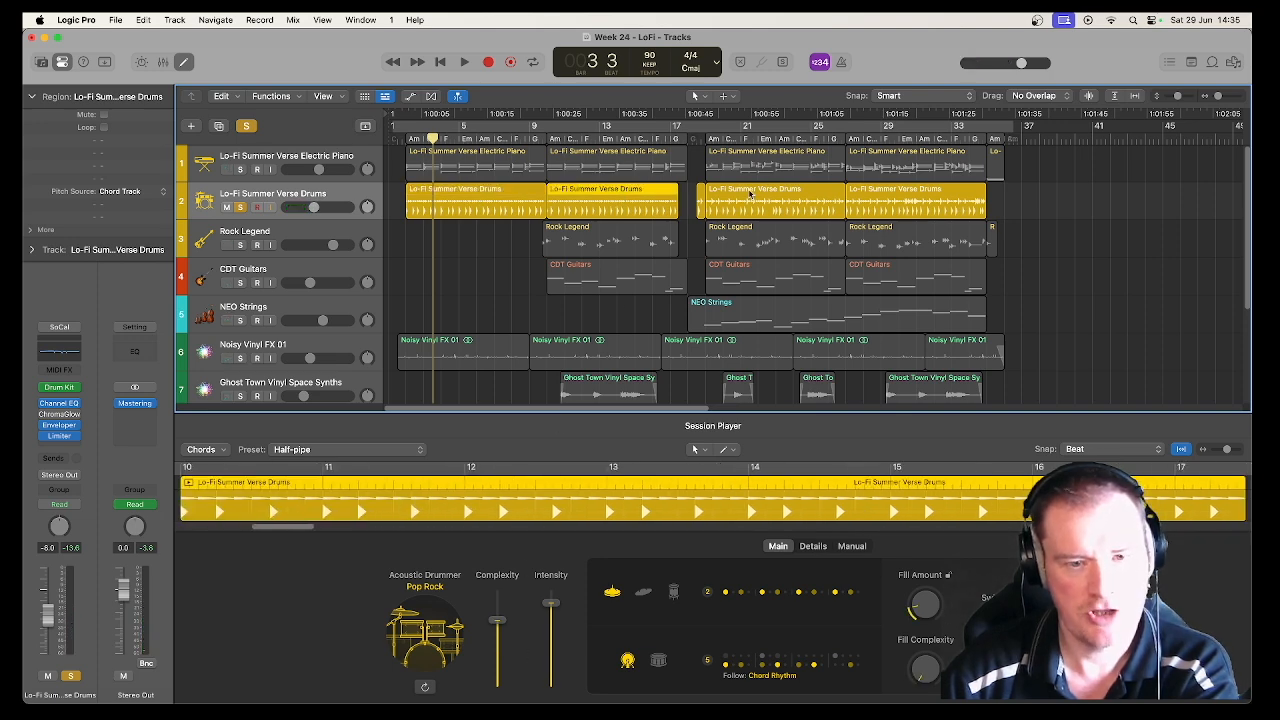
{"action": "left_click", "coordinate": [750, 195]}
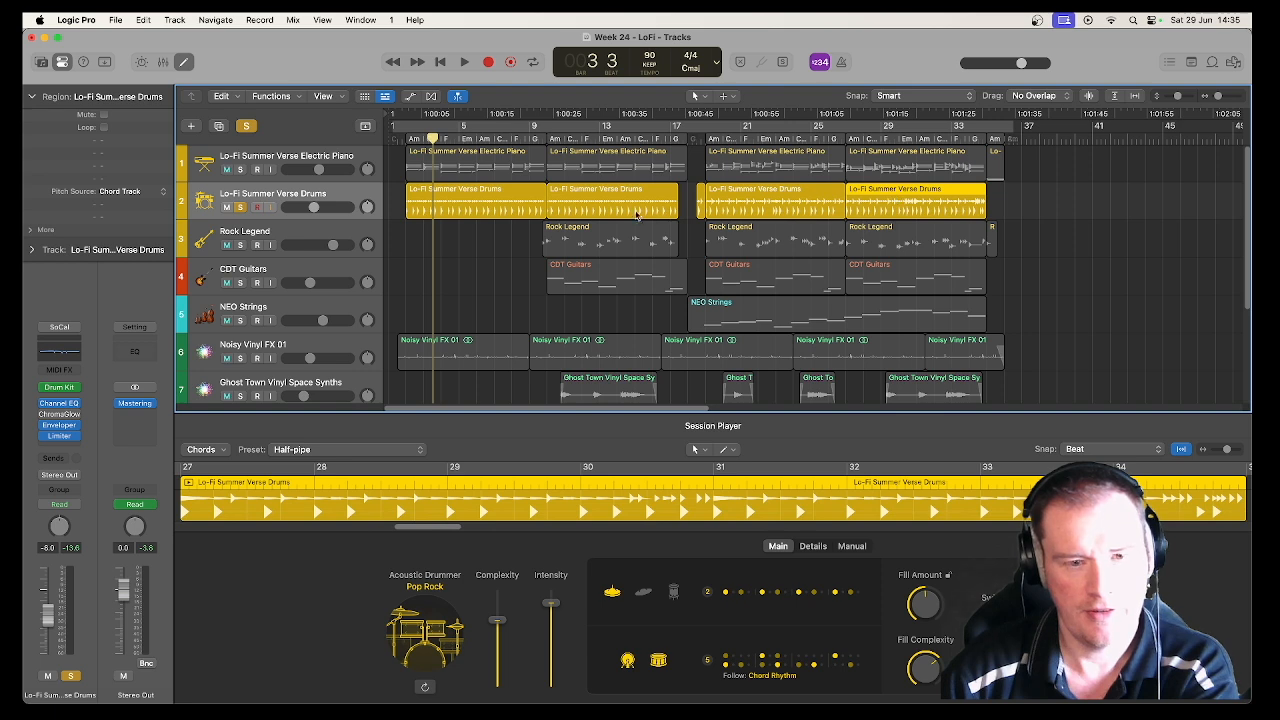
{"action": "left_click", "coordinate": [701, 191]}
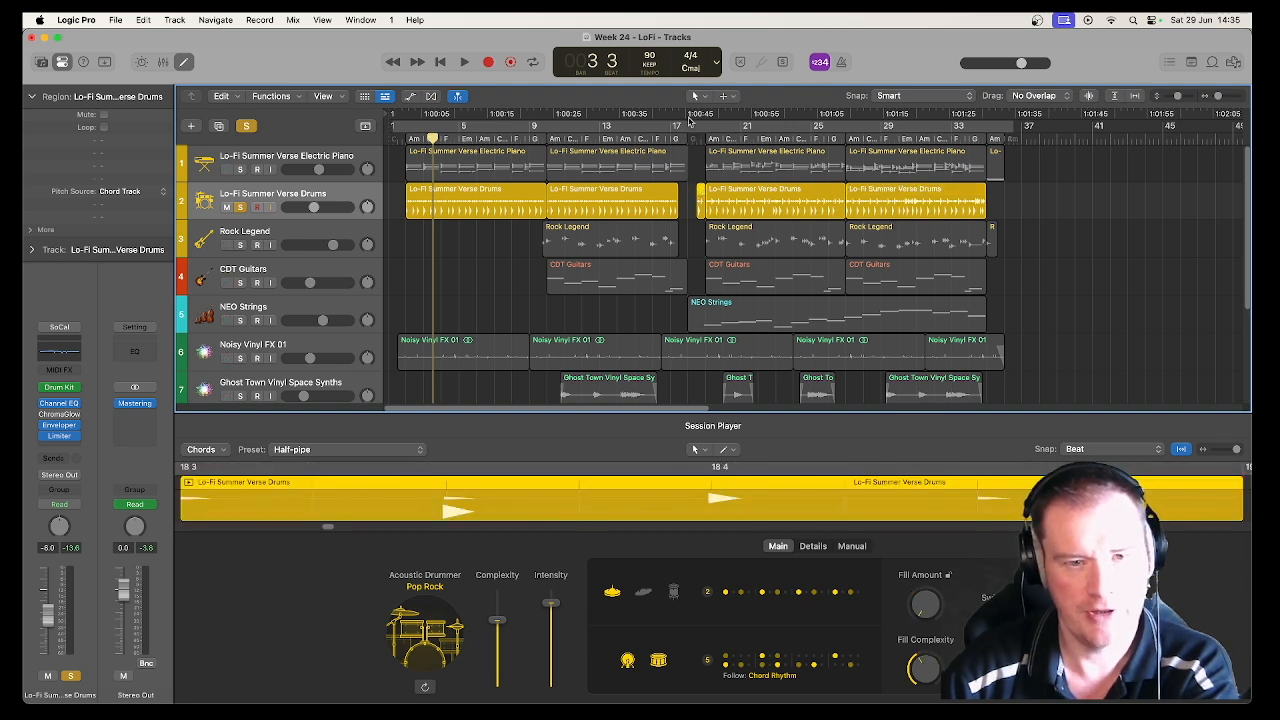
Play the soloed drum fill from about bar 18 and take the drums track out of solo.
{"action": "left_click", "coordinate": [689, 124]}
{"action": "key", "text": "space"}
{"action": "key", "text": "space"}
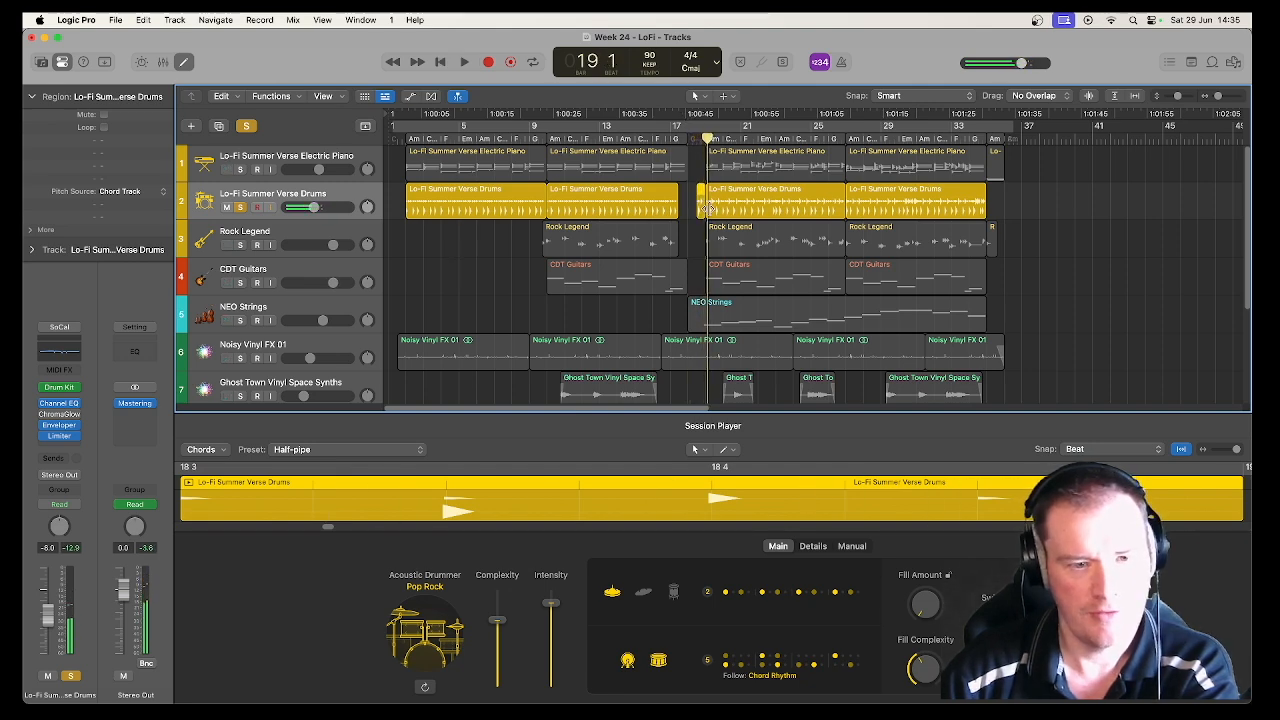
{"action": "left_click", "coordinate": [239, 207]}
Select the Rock Legend bass track and compare the Session Player settings of its regions, including the short closing region at bar 35.
{"action": "left_click", "coordinate": [246, 248]}
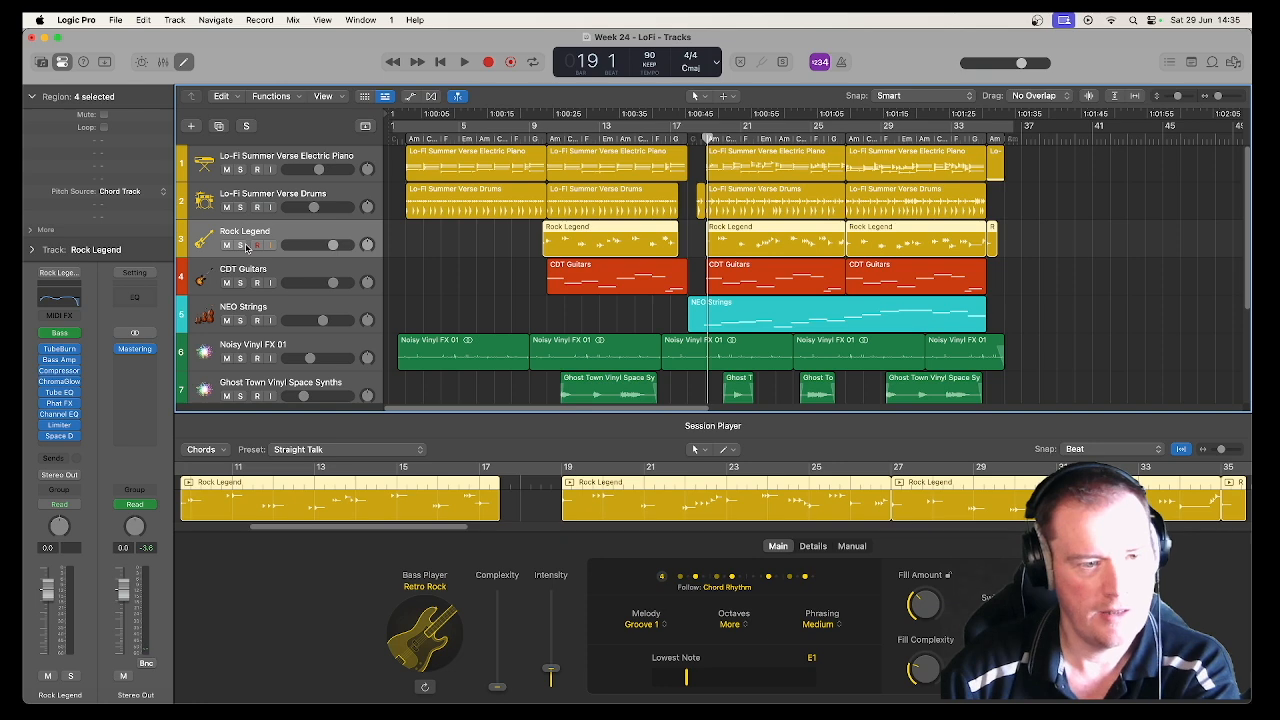
{"action": "left_click", "coordinate": [502, 240]}
{"action": "left_click", "coordinate": [600, 240]}
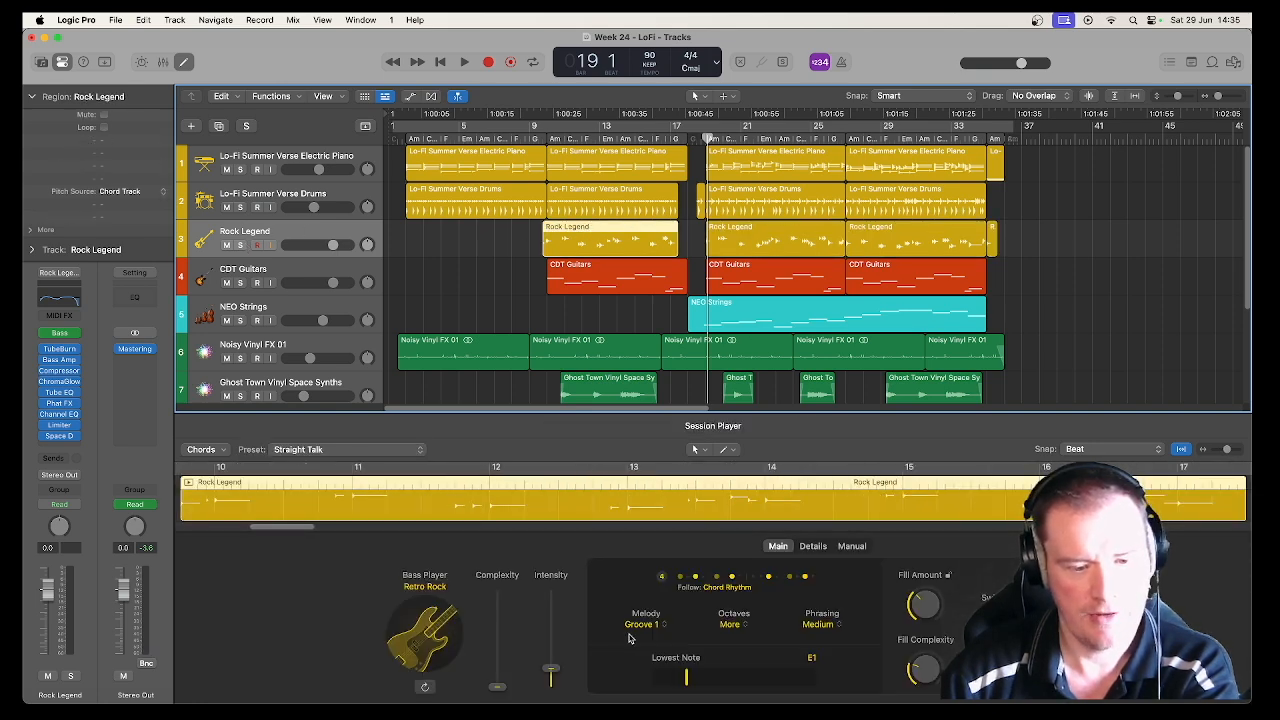
{"action": "left_click", "coordinate": [804, 228]}
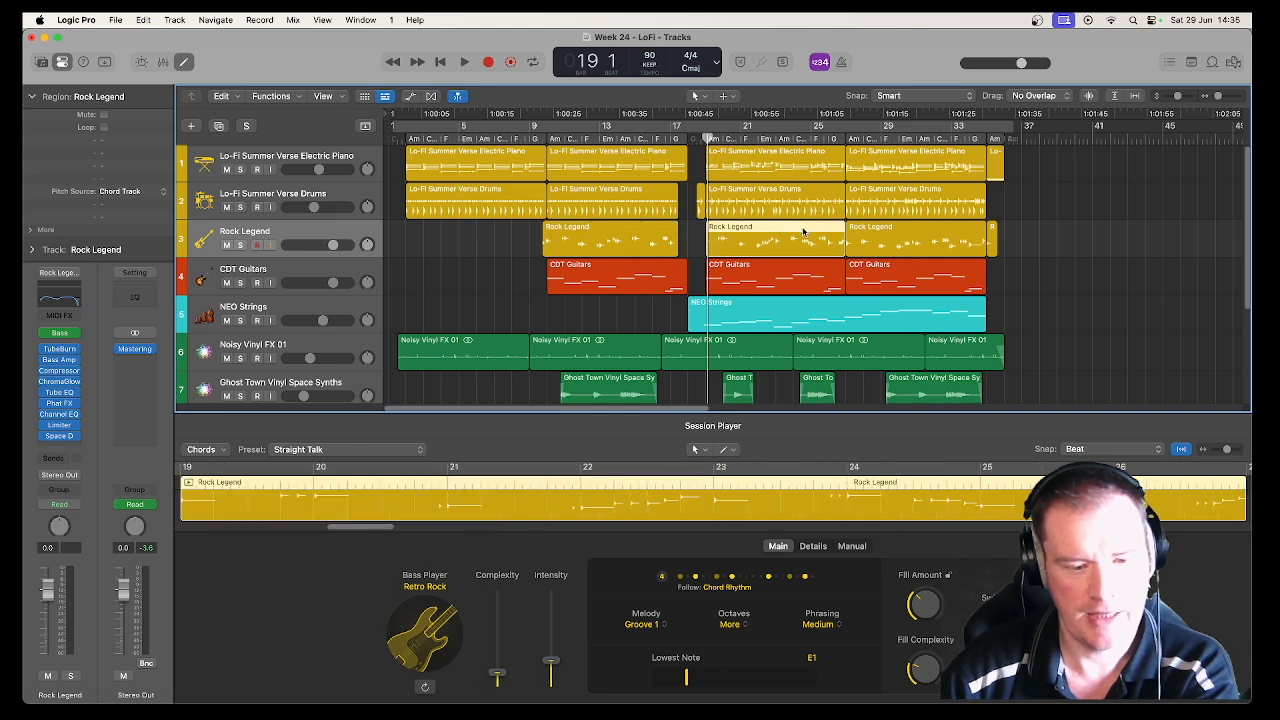
{"action": "left_click", "coordinate": [903, 233]}
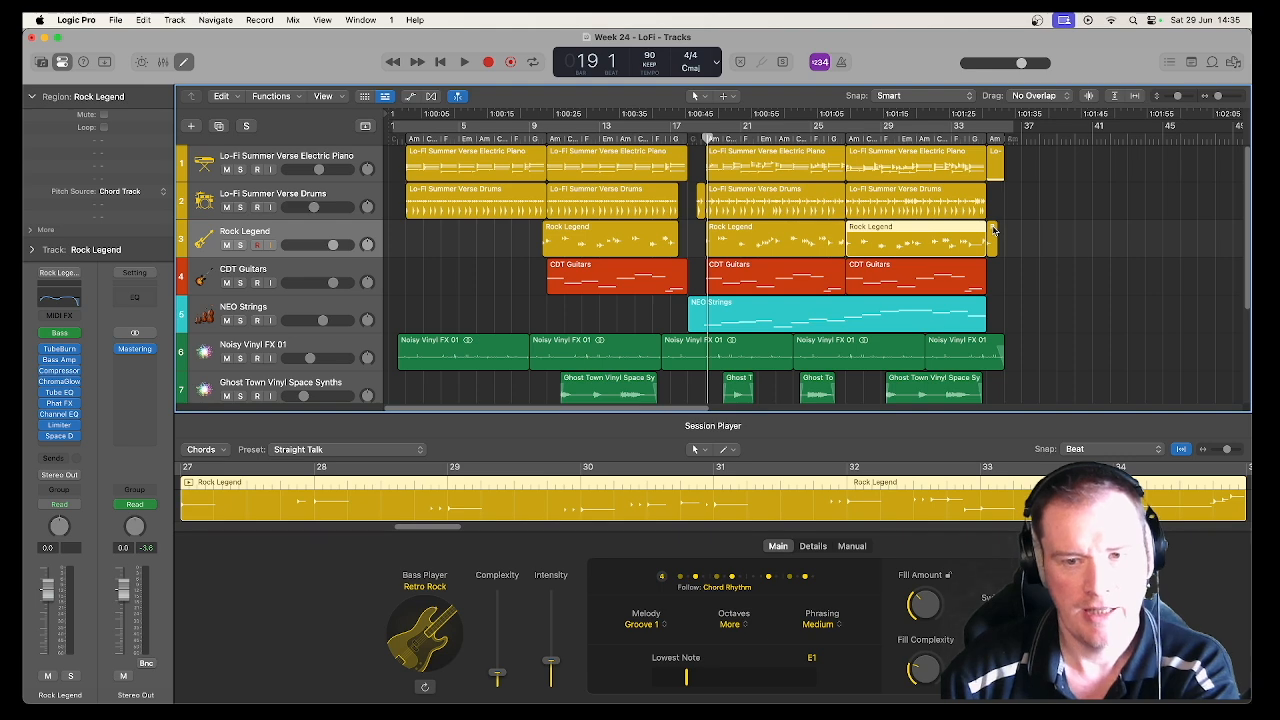
{"action": "left_click", "coordinate": [982, 136]}
Solo the Rock Legend bass track and play it from about bar 10.
{"action": "left_click", "coordinate": [240, 245]}
{"action": "key", "text": "space"}
{"action": "left_click", "coordinate": [541, 112]}
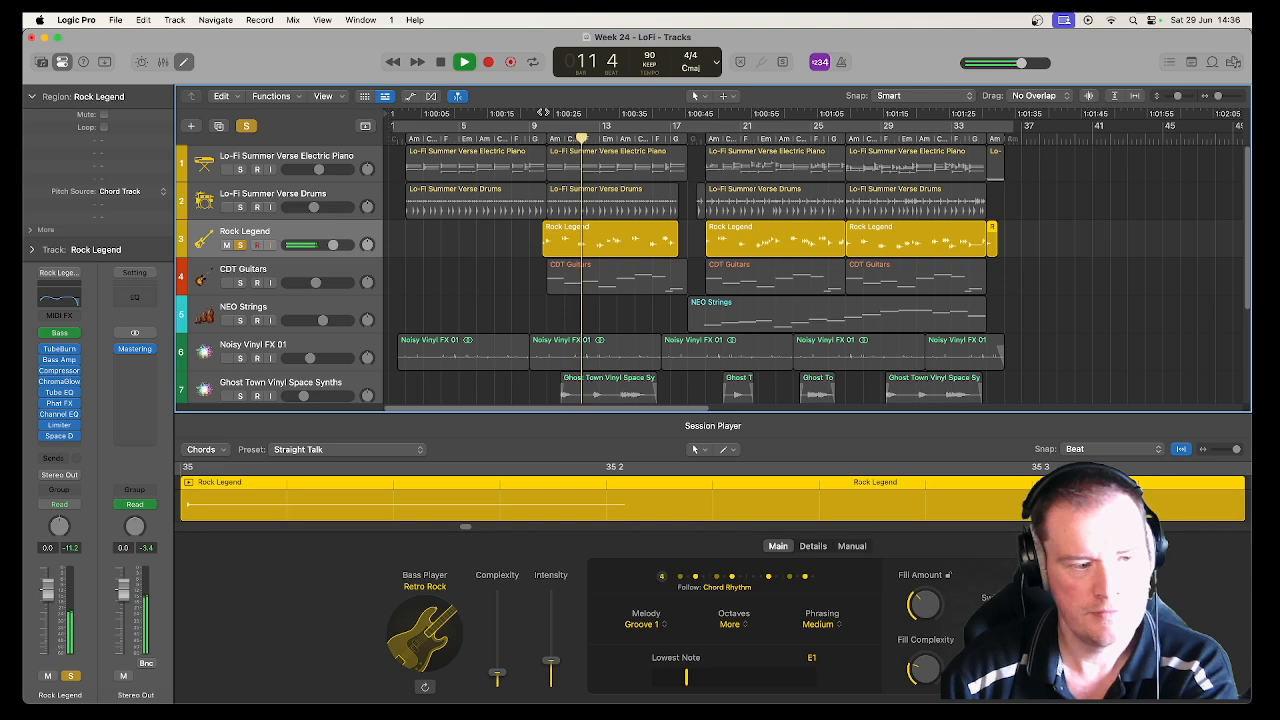
{"action": "key", "text": "space"}
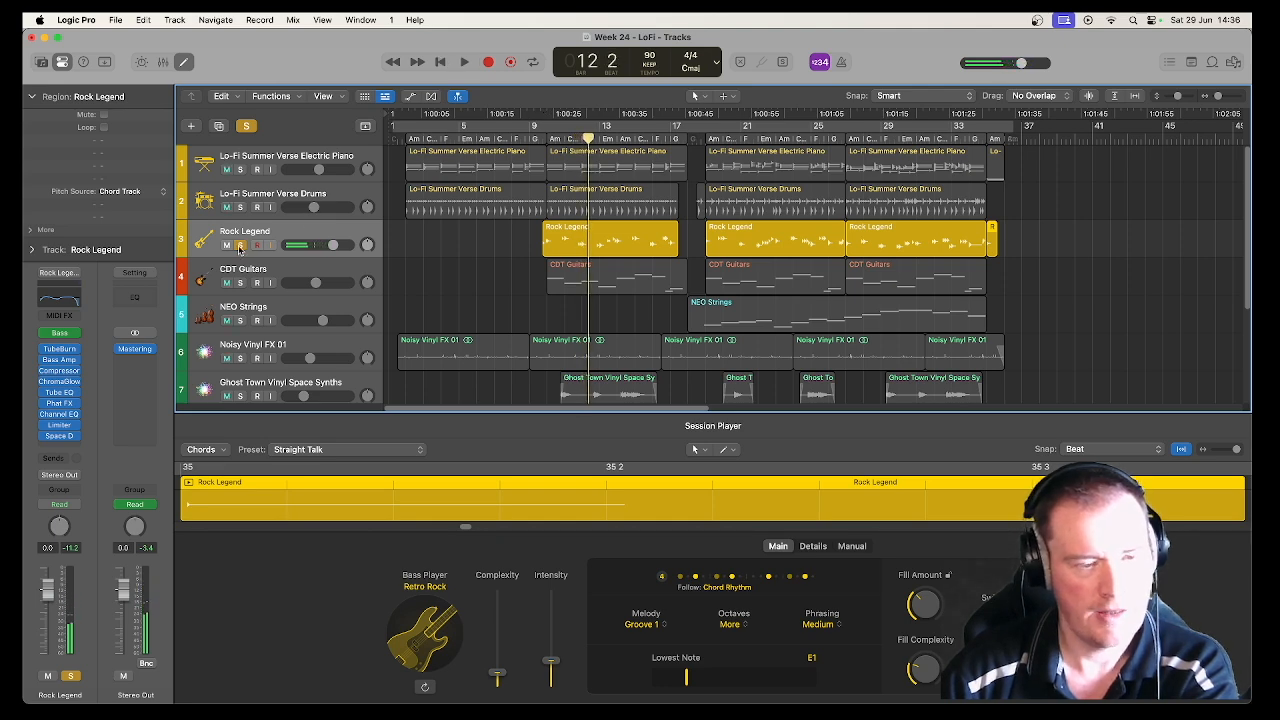
Solo the electric piano, drums and Rock Legend tracks together, play them from about bar 10, and clear their solos.
{"action": "left_click", "coordinate": [240, 245]}
{"action": "left_click_drag", "start_coordinate": [241, 171], "coordinate": [242, 243]}
{"action": "double_click", "coordinate": [542, 137]}
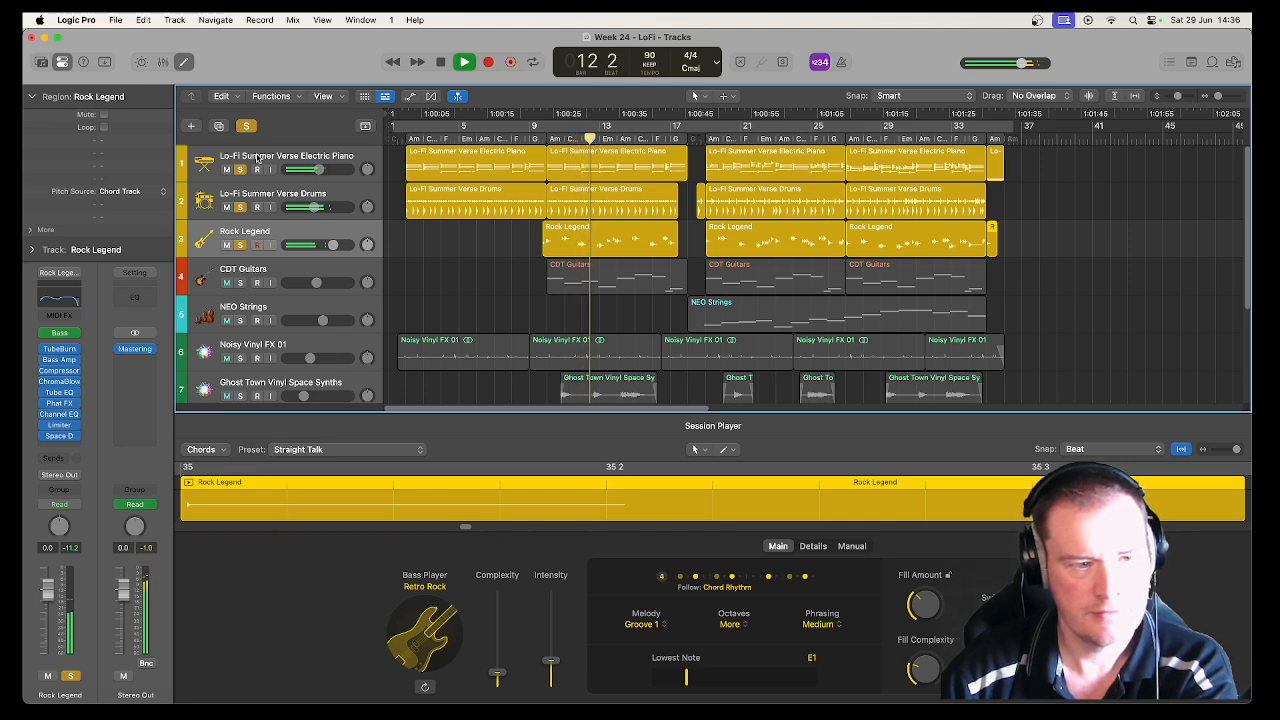
{"action": "key", "text": "space"}
{"action": "left_click_drag", "start_coordinate": [240, 169], "coordinate": [241, 245]}
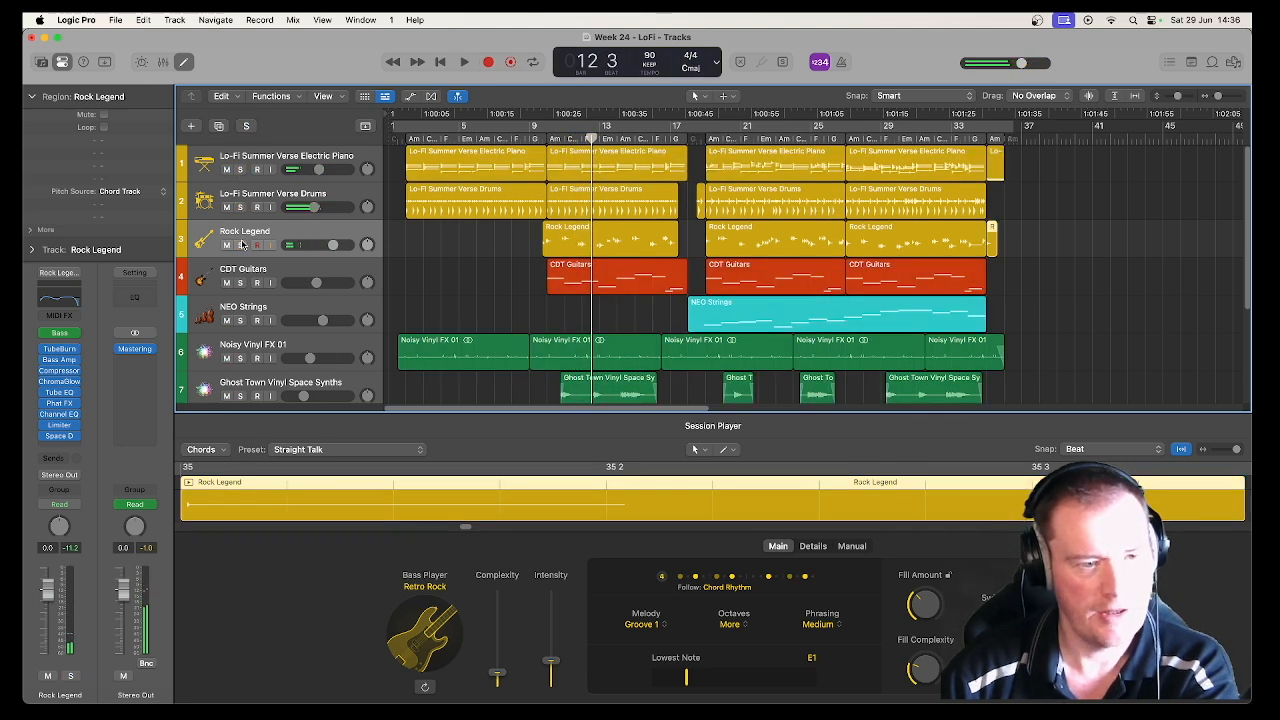
Solo the CDT Guitars track and play it from bar 10 while viewing its notes in the Piano Roll.
{"action": "left_click", "coordinate": [270, 233]}
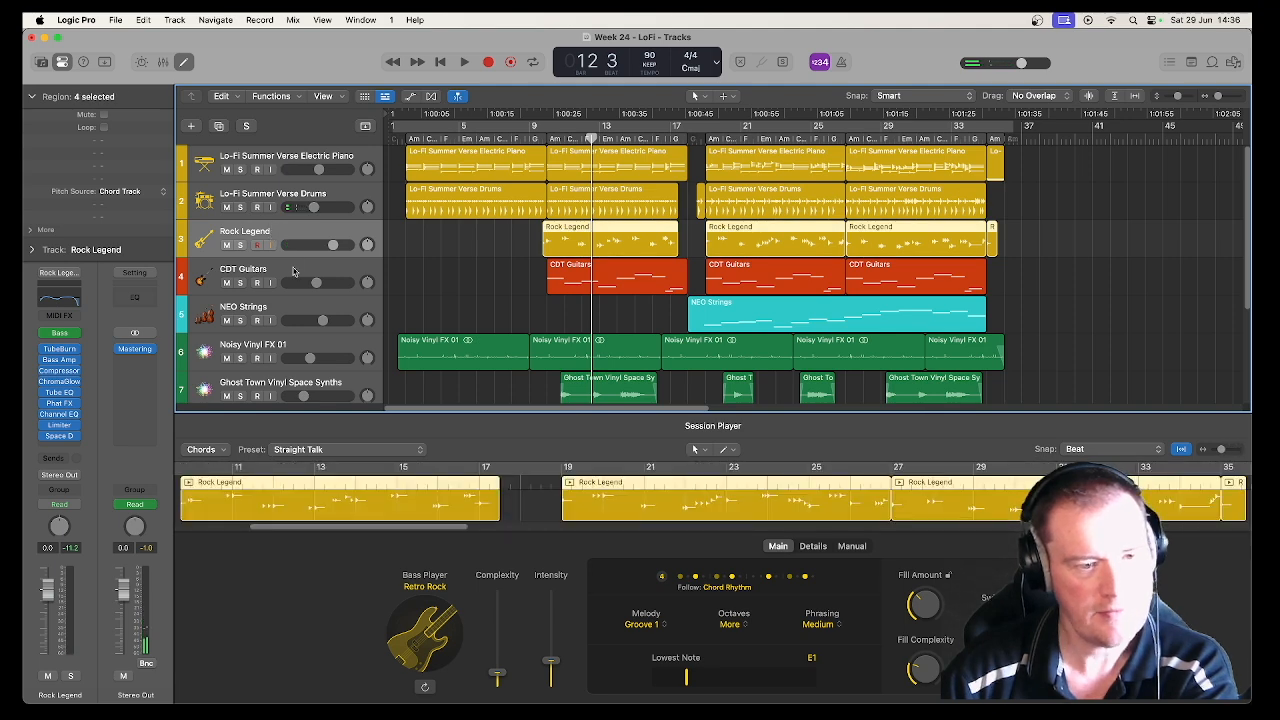
{"action": "left_click", "coordinate": [301, 275]}
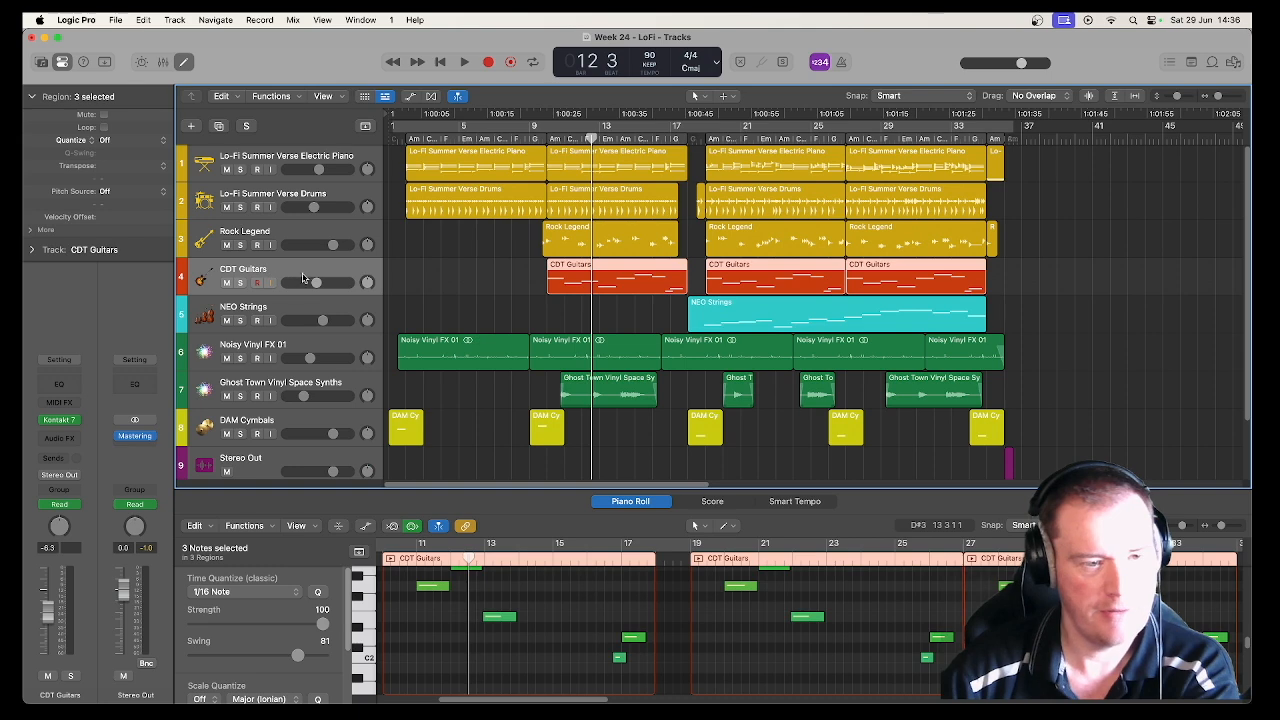
{"action": "left_click", "coordinate": [239, 283]}
{"action": "left_click", "coordinate": [548, 136]}
{"action": "key", "text": "space"}
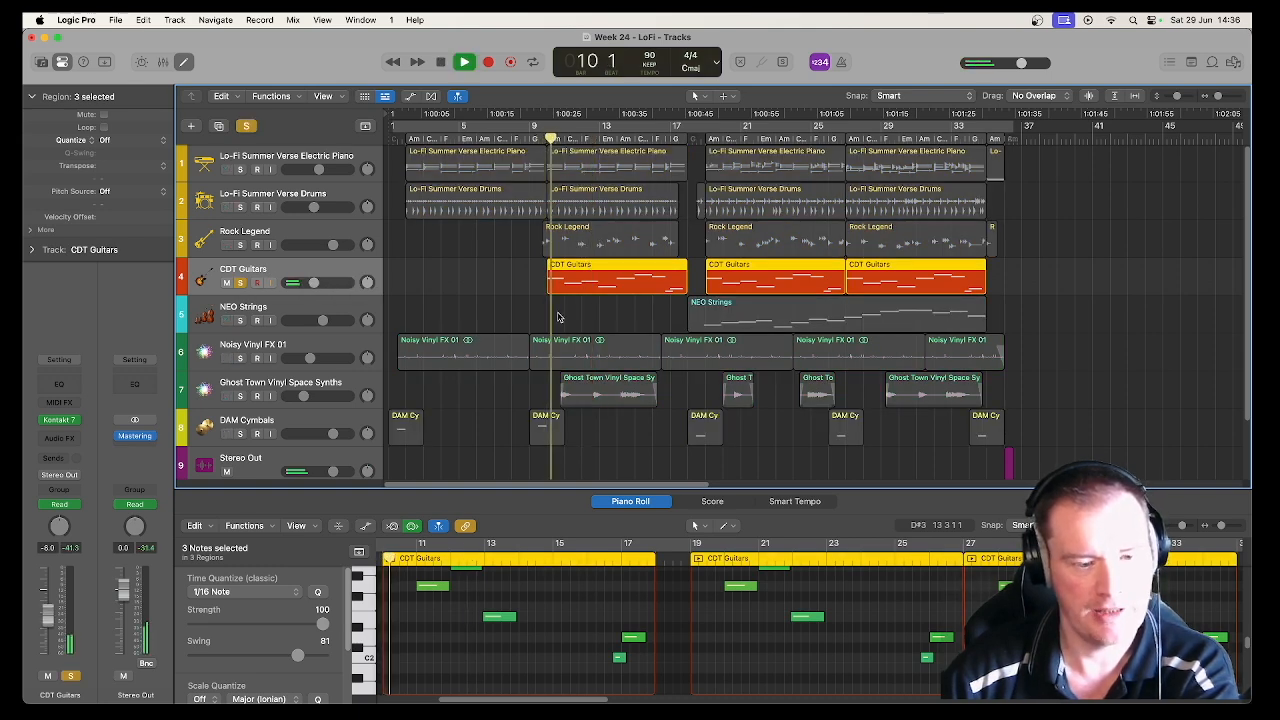
{"action": "scroll", "coordinate": [563, 588], "scroll_direction": "up", "scroll_amount": 3}
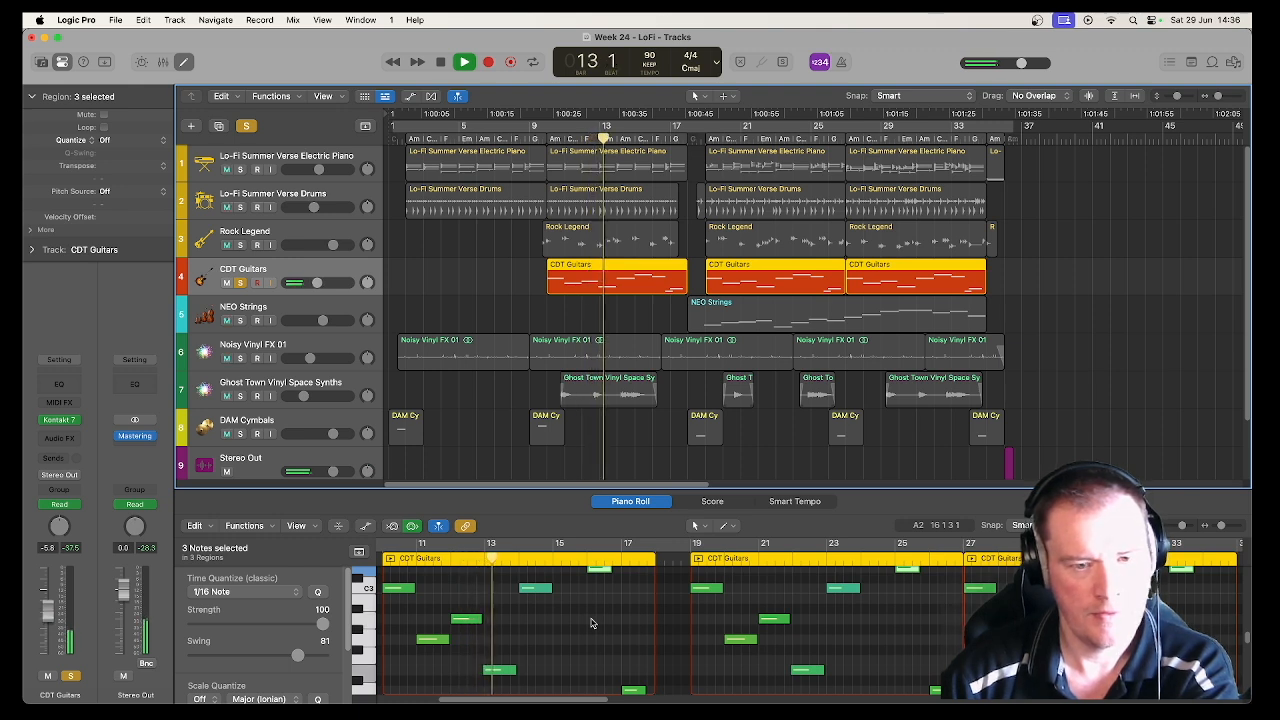
{"action": "key", "text": "space"}
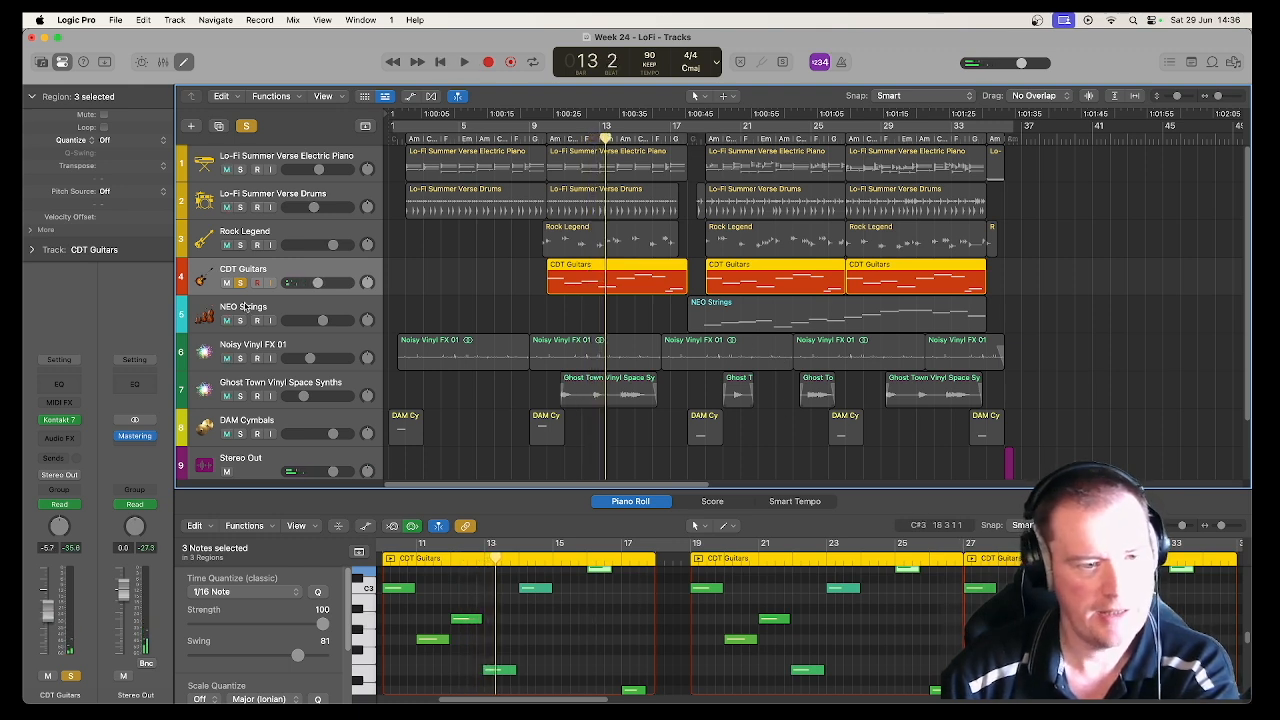
Solo the NEO Strings track instead of the guitars and play it from about bar 18 with its notes in view.
{"action": "left_click", "coordinate": [264, 332]}
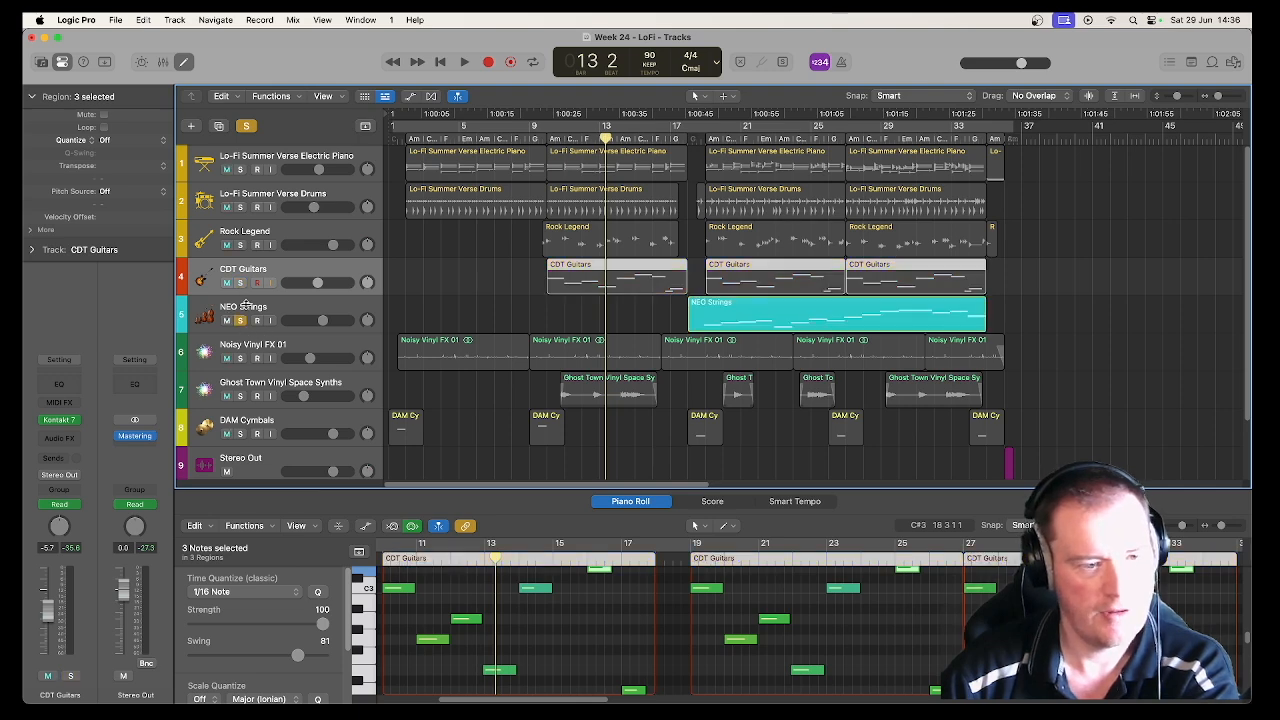
{"action": "left_click", "coordinate": [284, 312]}
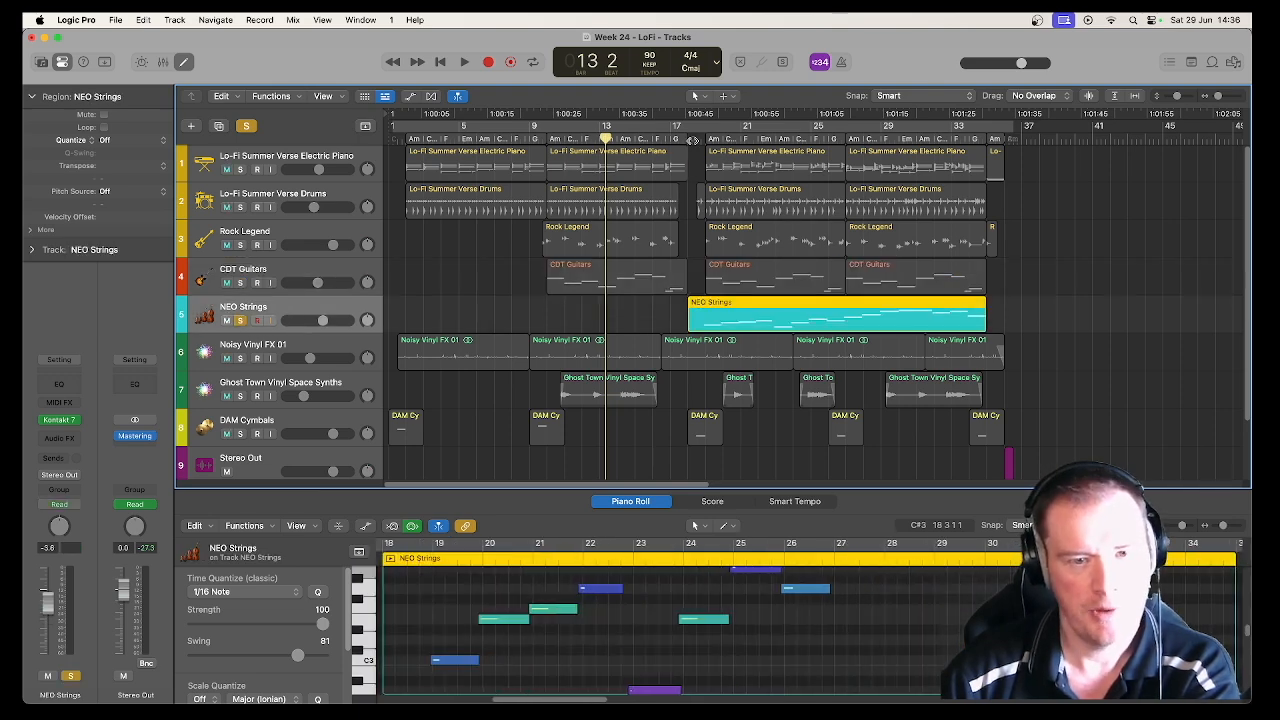
{"action": "left_click", "coordinate": [693, 139]}
{"action": "key", "text": "space"}
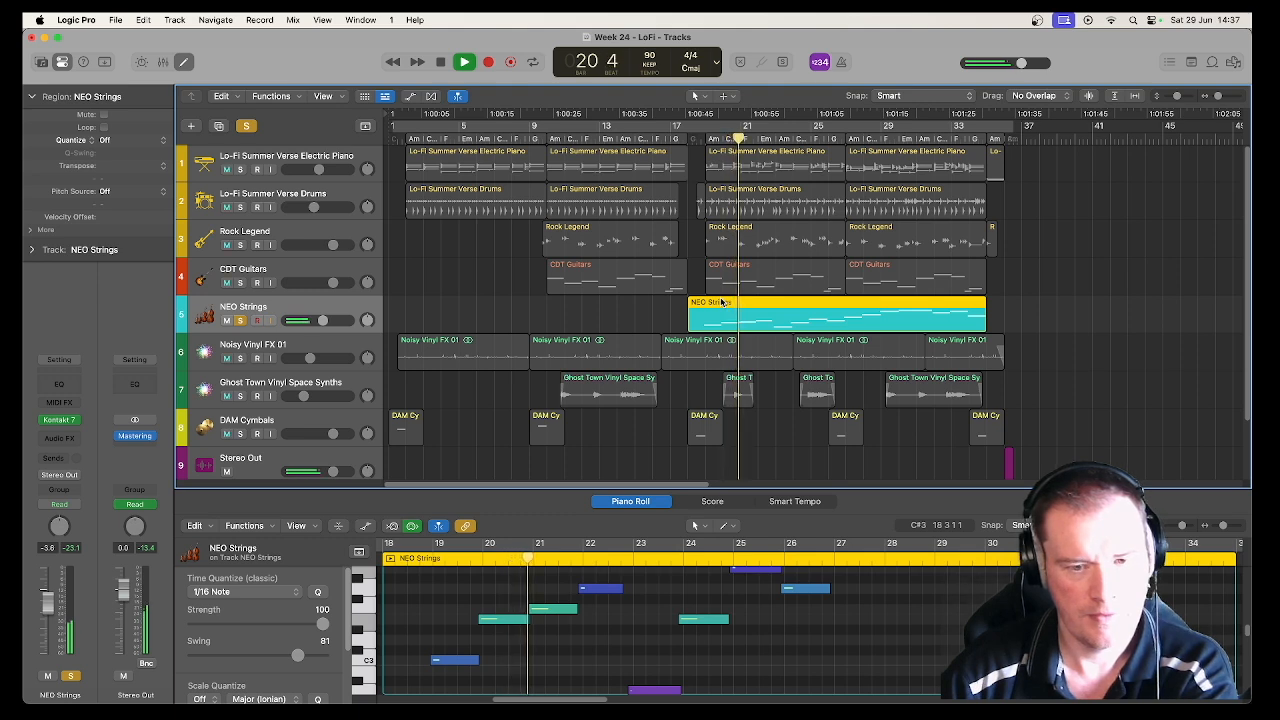
{"action": "key", "text": "space"}
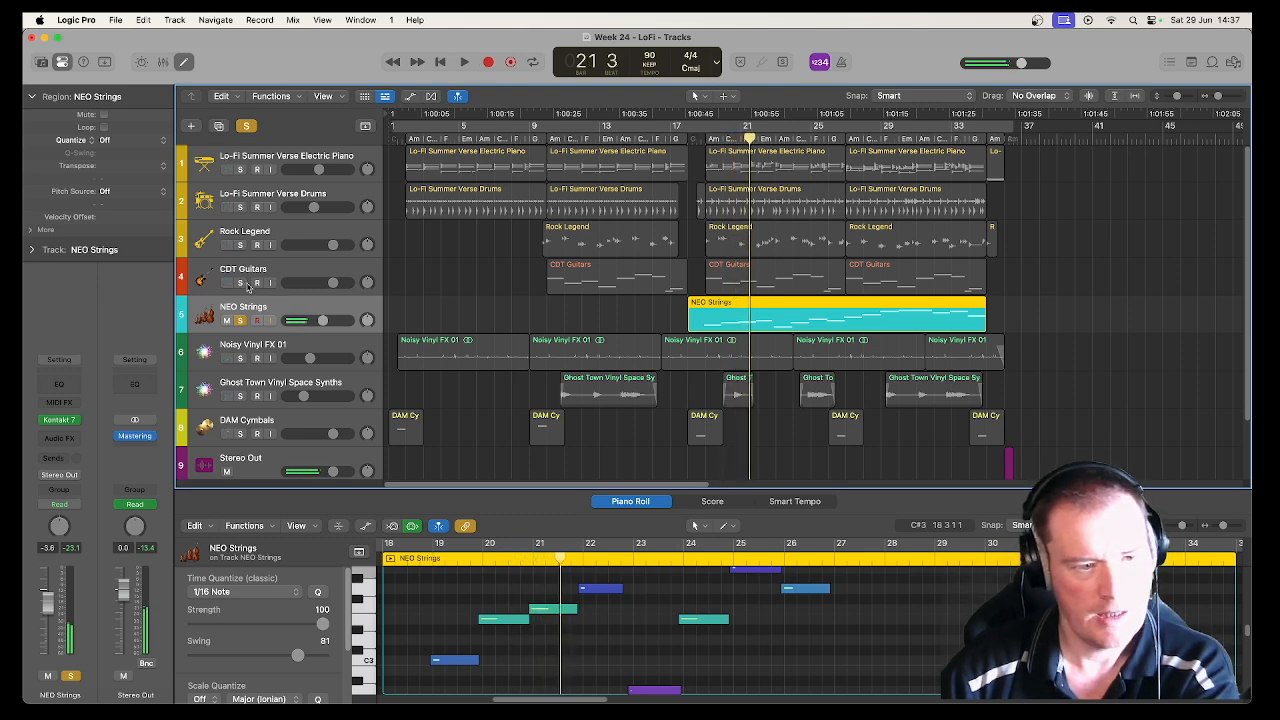
Add CDT Guitars to the NEO Strings solo, play both from about bar 19, and clear both solos.
{"action": "left_click", "coordinate": [241, 283]}
{"action": "left_click", "coordinate": [705, 140]}
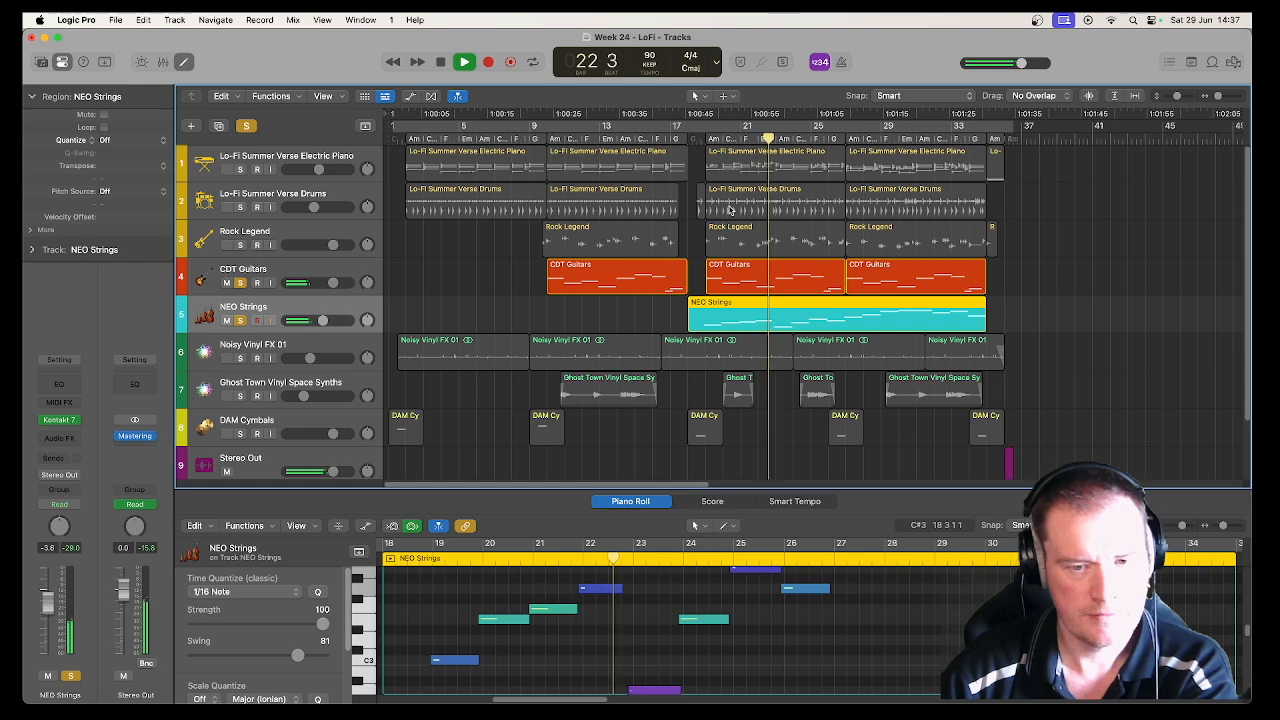
{"action": "key", "text": "space"}
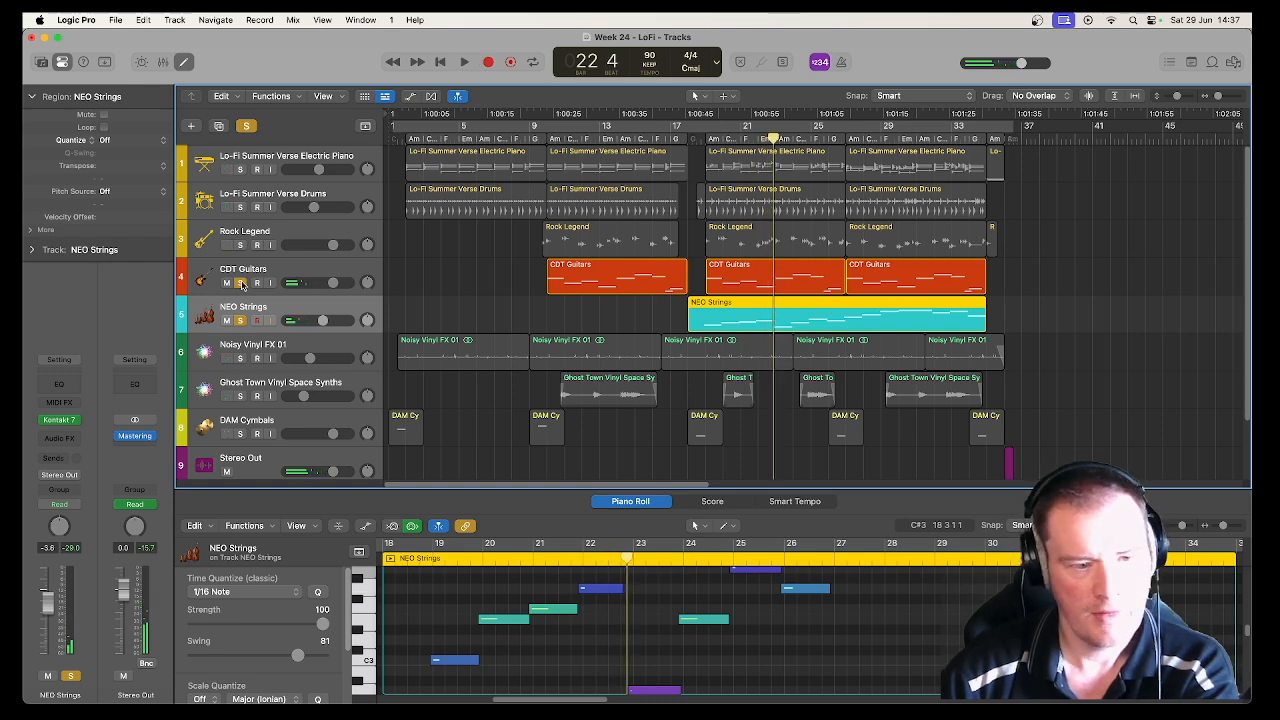
{"action": "left_click", "coordinate": [240, 282]}
{"action": "left_click", "coordinate": [240, 319]}
Solo the Noisy Vinyl FX 01 track, play it from bar 2, and take it out of solo.
{"action": "left_click", "coordinate": [290, 352]}
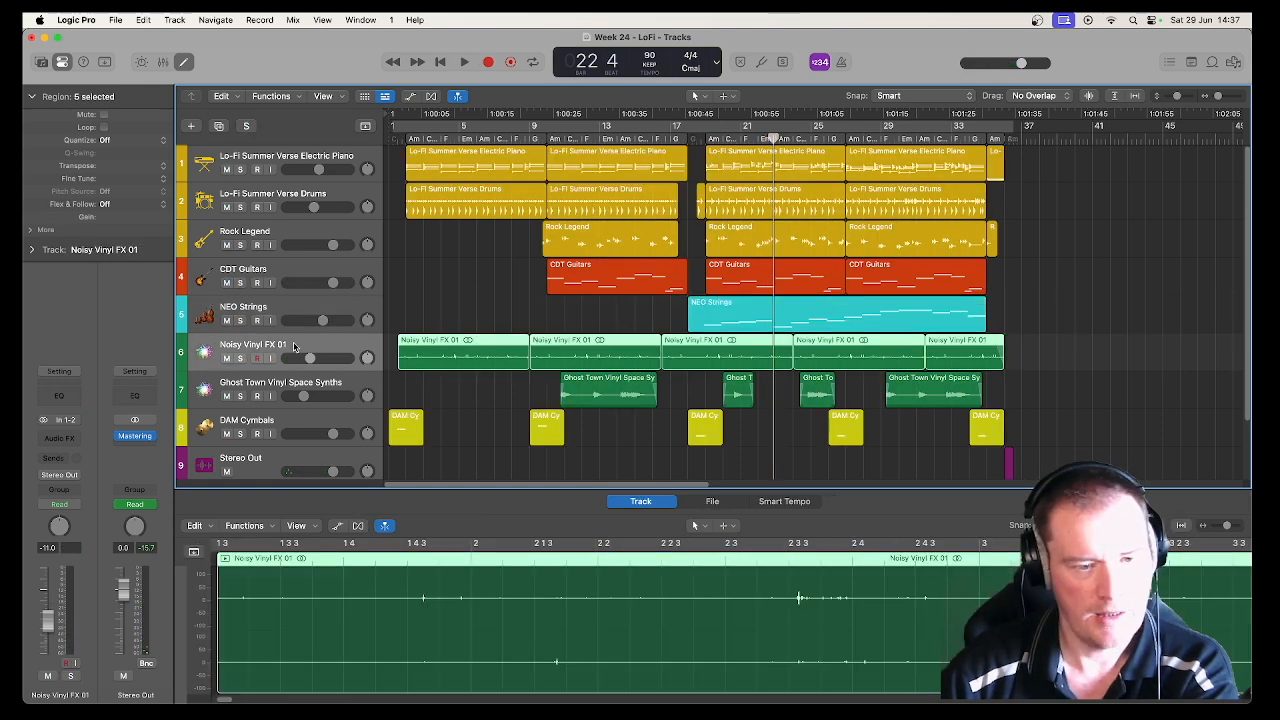
{"action": "left_click", "coordinate": [240, 358]}
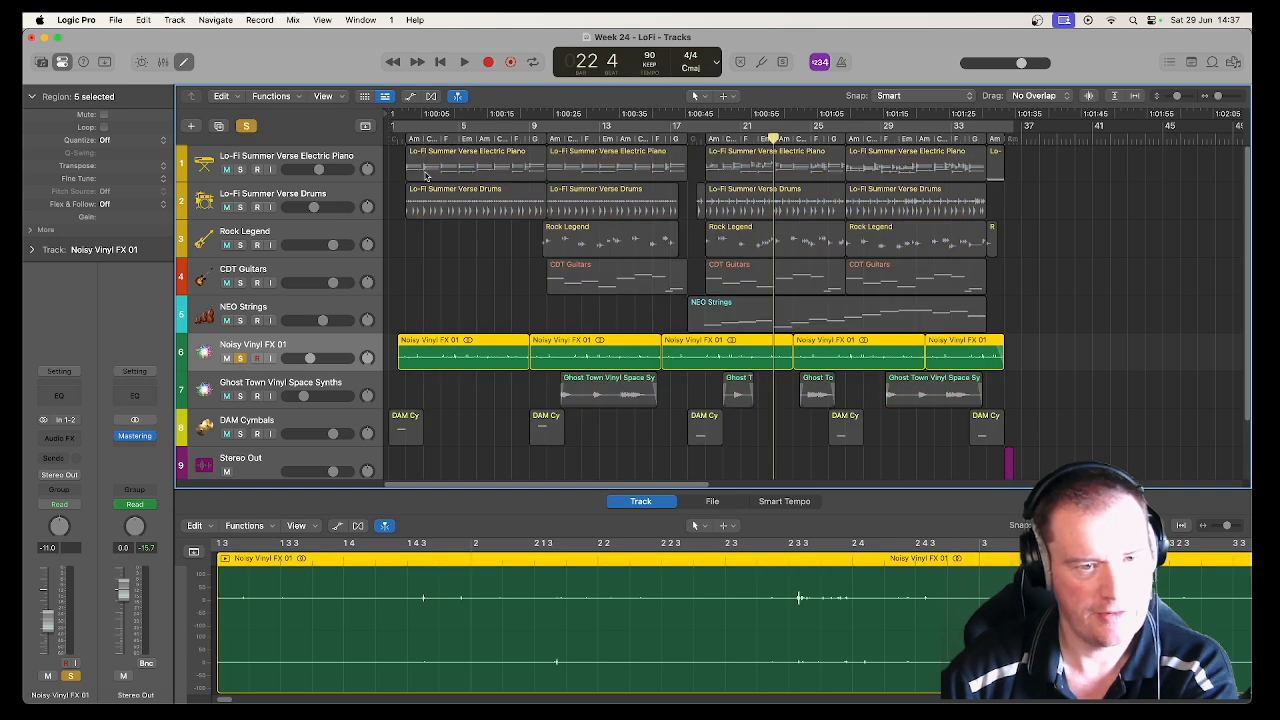
{"action": "left_click", "coordinate": [404, 138]}
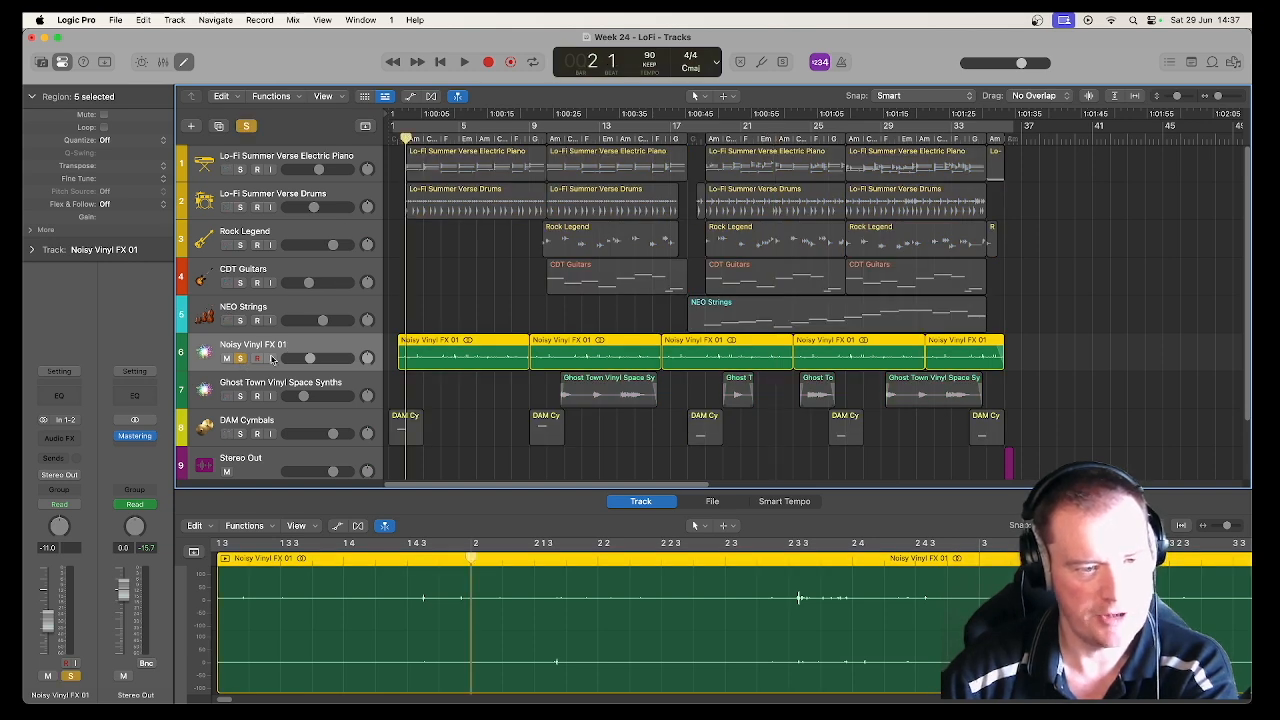
{"action": "key", "text": "space"}
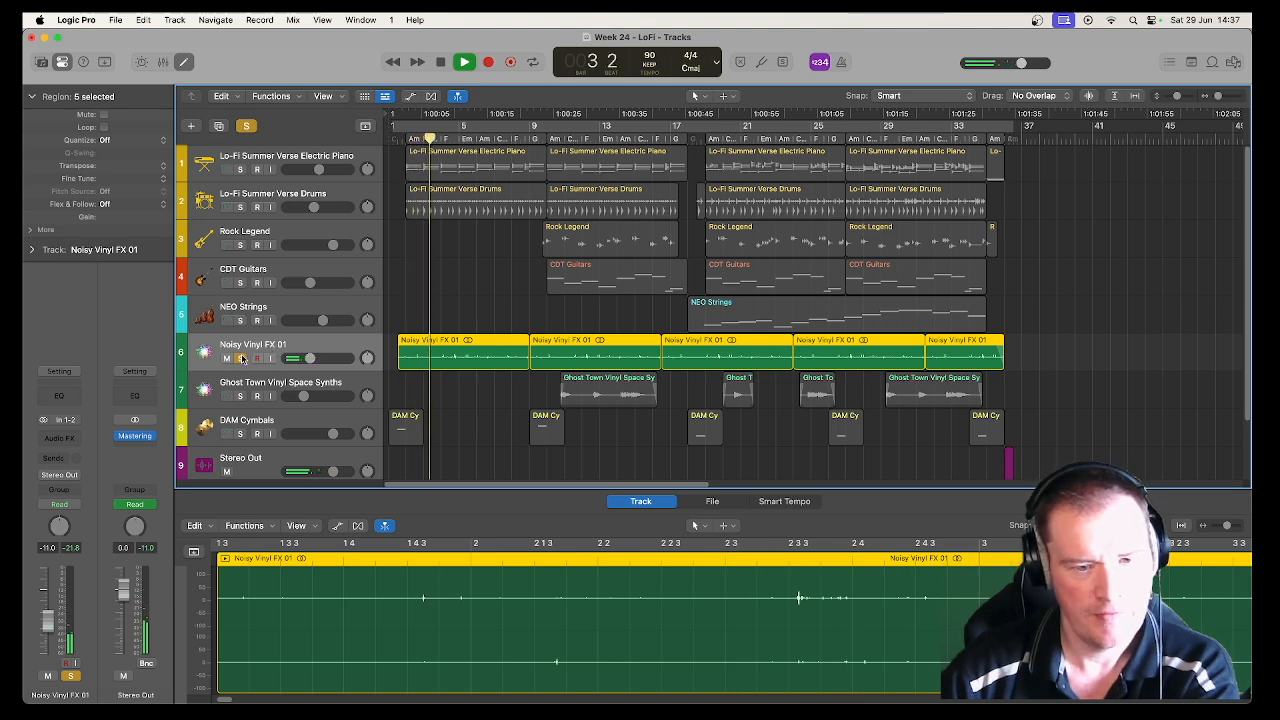
{"action": "key", "text": "space"}
{"action": "left_click", "coordinate": [240, 358]}
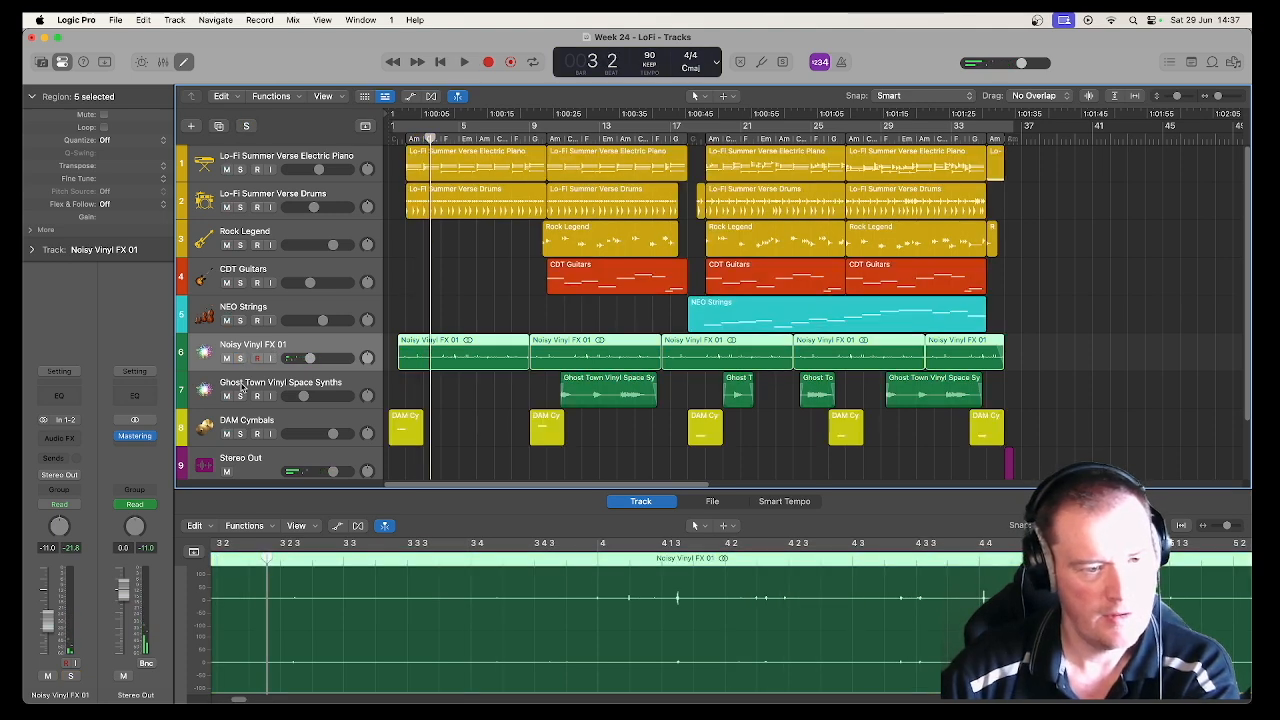
Solo the Ghost Town Vinyl Space Synths track and play it from just before its first region in bar 10.
{"action": "left_click", "coordinate": [245, 385]}
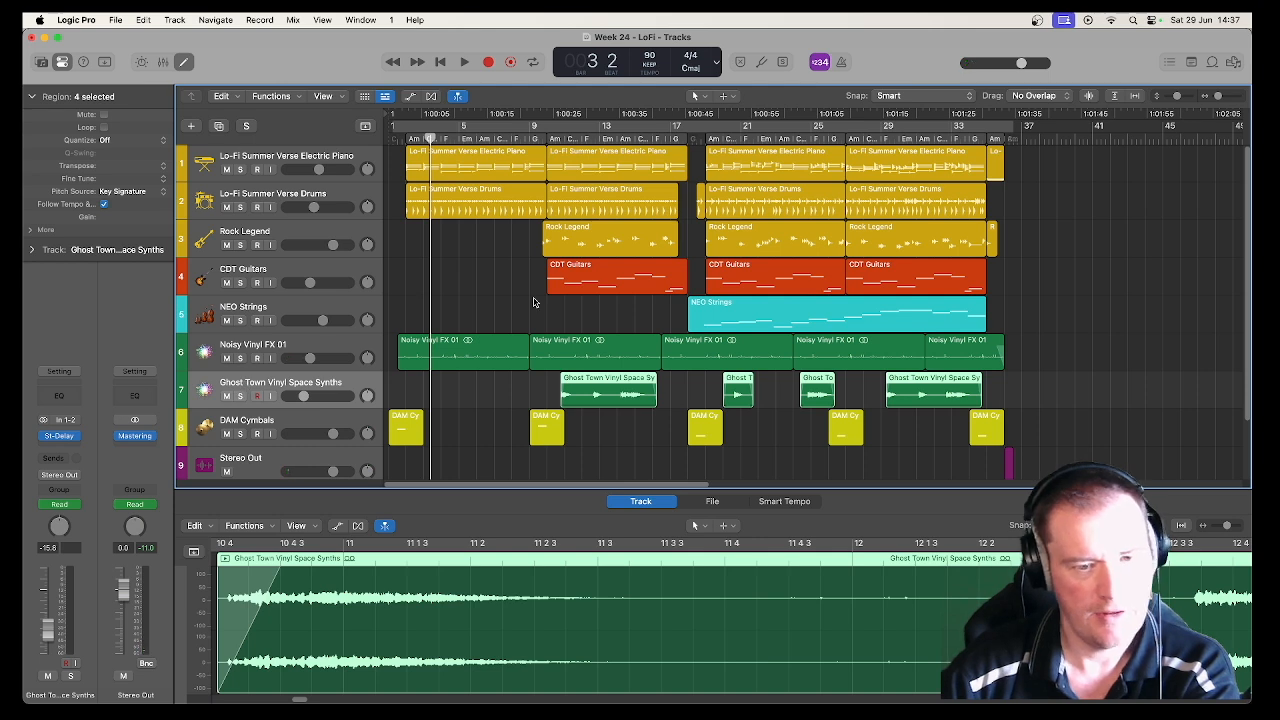
{"action": "left_click", "coordinate": [557, 138]}
{"action": "key", "text": "space"}
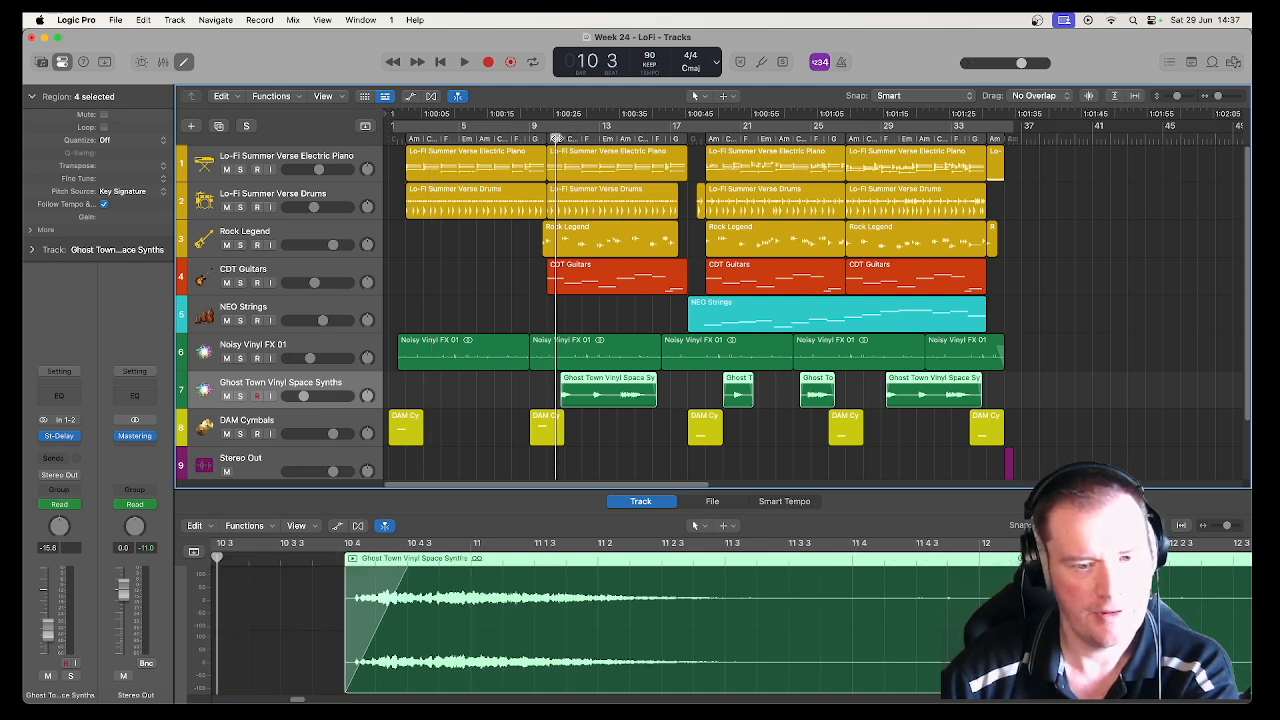
{"action": "left_click", "coordinate": [240, 396]}
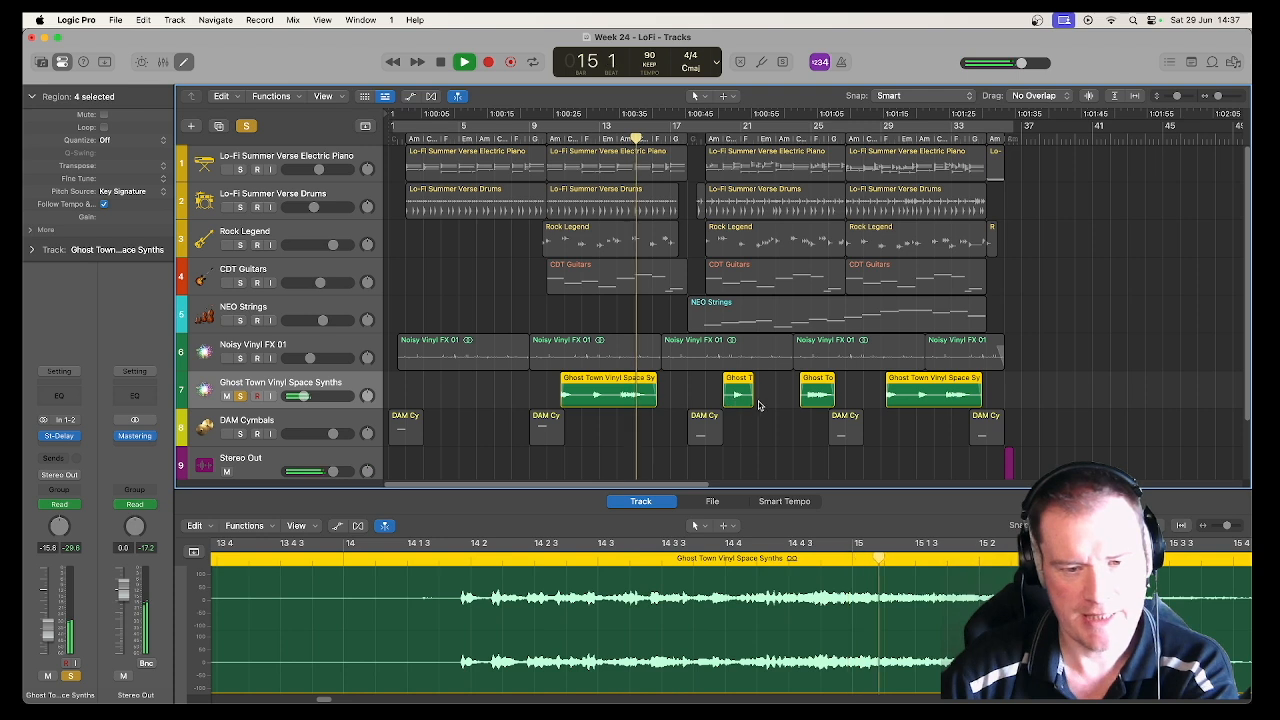
Switch the solo from Ghost Town Vinyl Space Synths to DAM Cymbals, play it from just before bar 9, and clear the solo.
{"action": "key", "text": "space"}
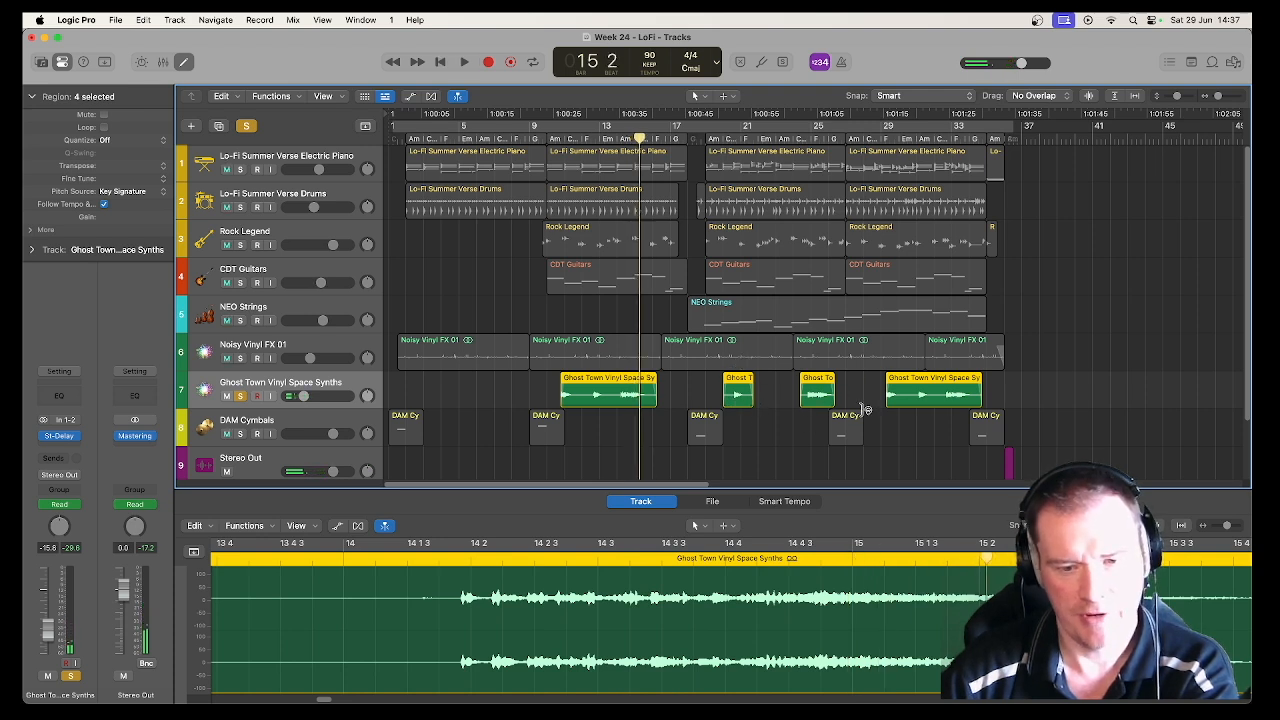
{"action": "left_click", "coordinate": [240, 395]}
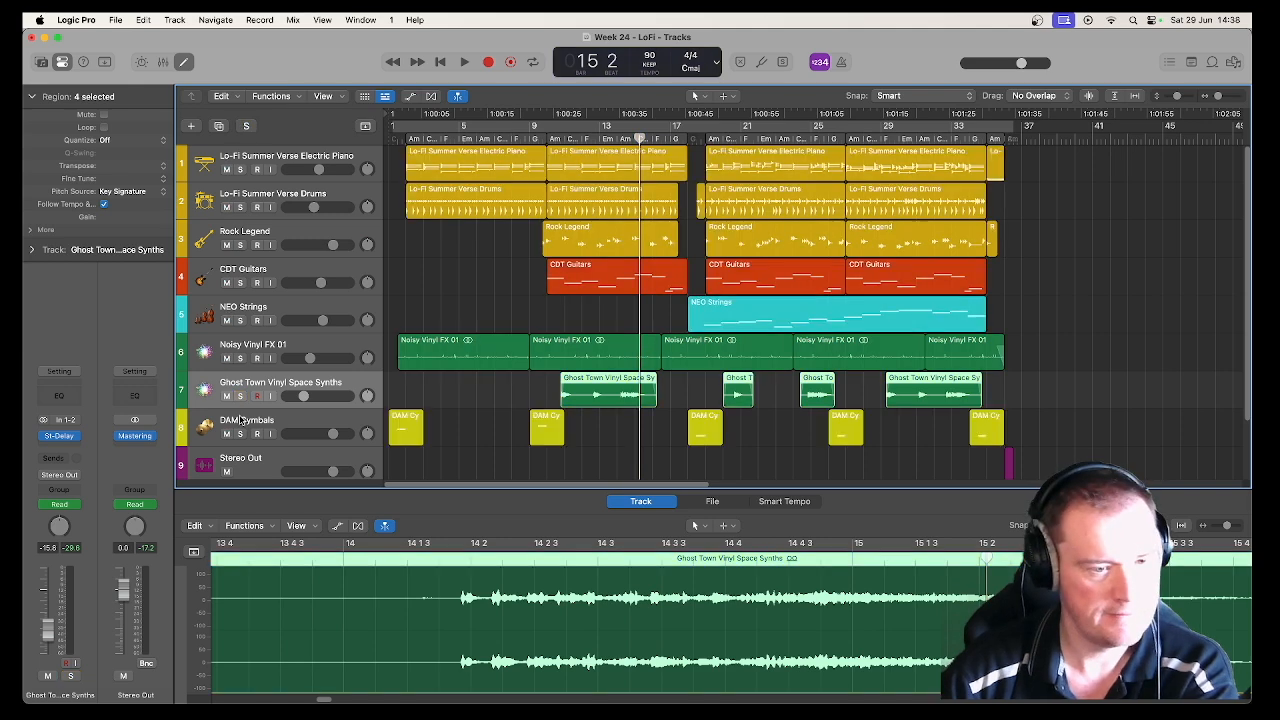
{"action": "left_click", "coordinate": [240, 435]}
{"action": "left_click", "coordinate": [266, 427]}
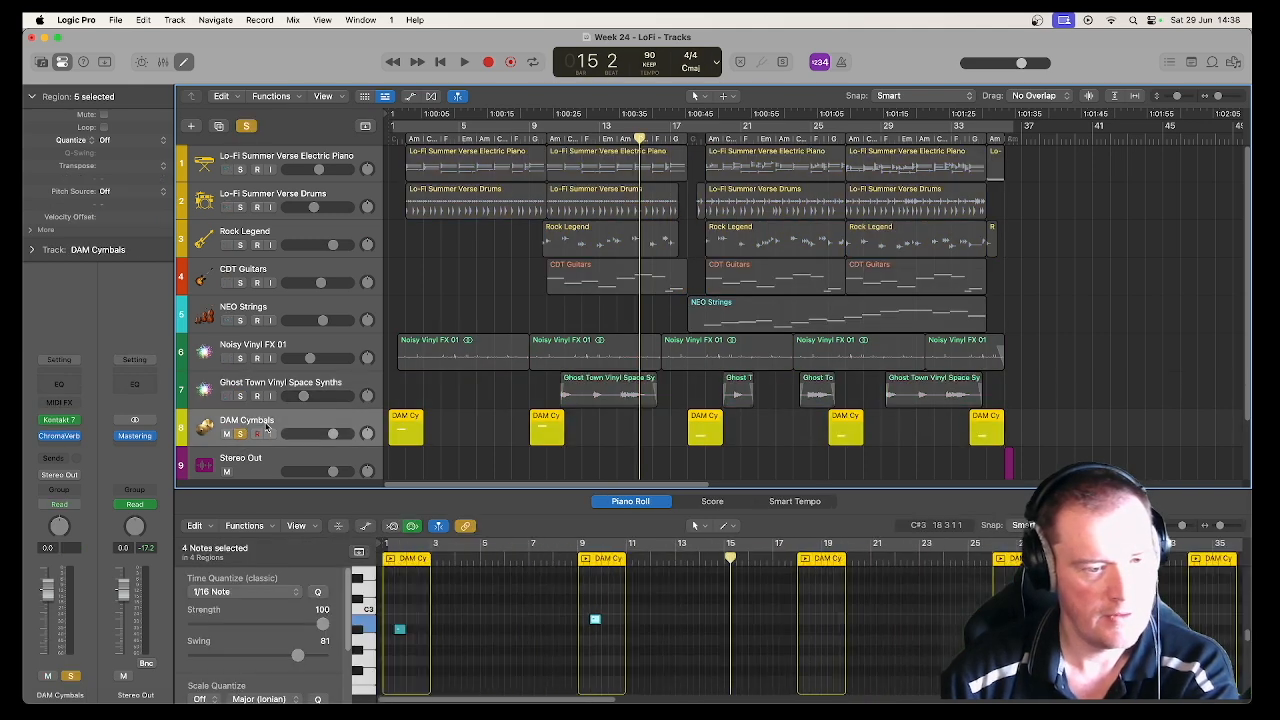
{"action": "double_click", "coordinate": [522, 139]}
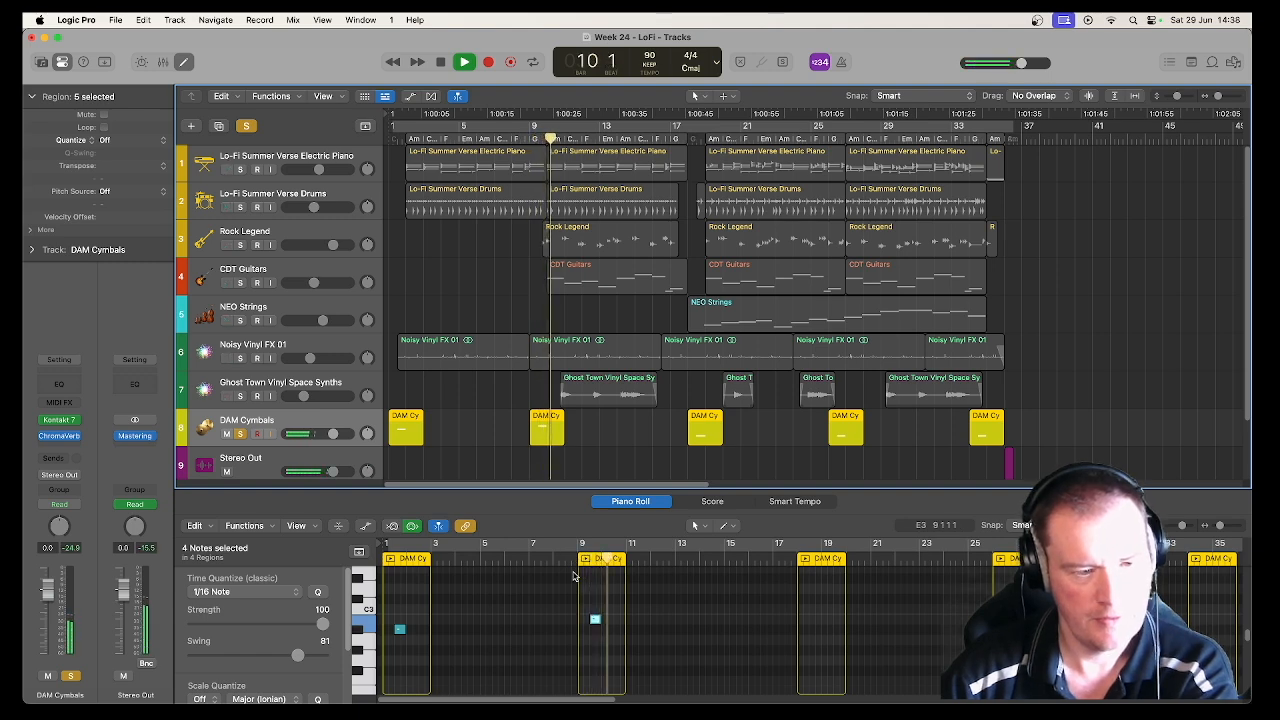
{"action": "key", "text": "space"}
{"action": "left_click", "coordinate": [240, 435]}
Show the track automation, examine the volume curves on Stereo Out and CDT Guitars, and hide the automation again.
{"action": "scroll", "coordinate": [270, 425], "scroll_direction": "down", "scroll_amount": 2}
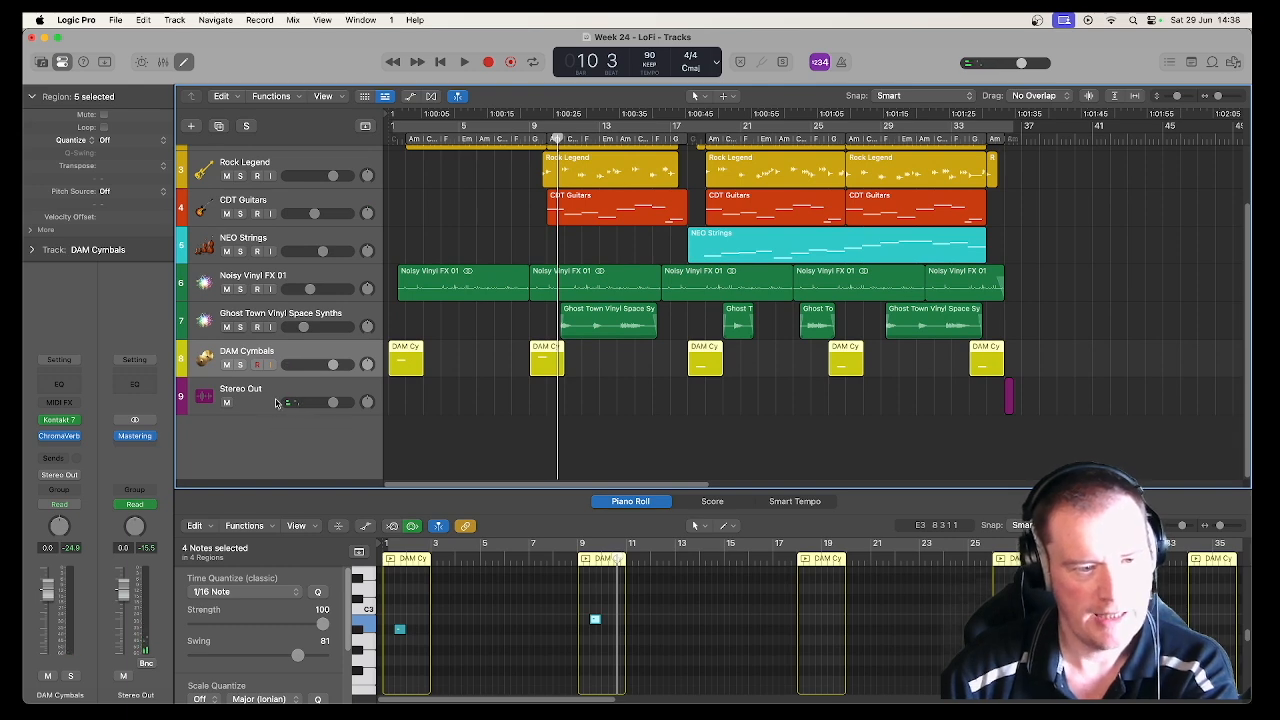
{"action": "left_click", "coordinate": [279, 392]}
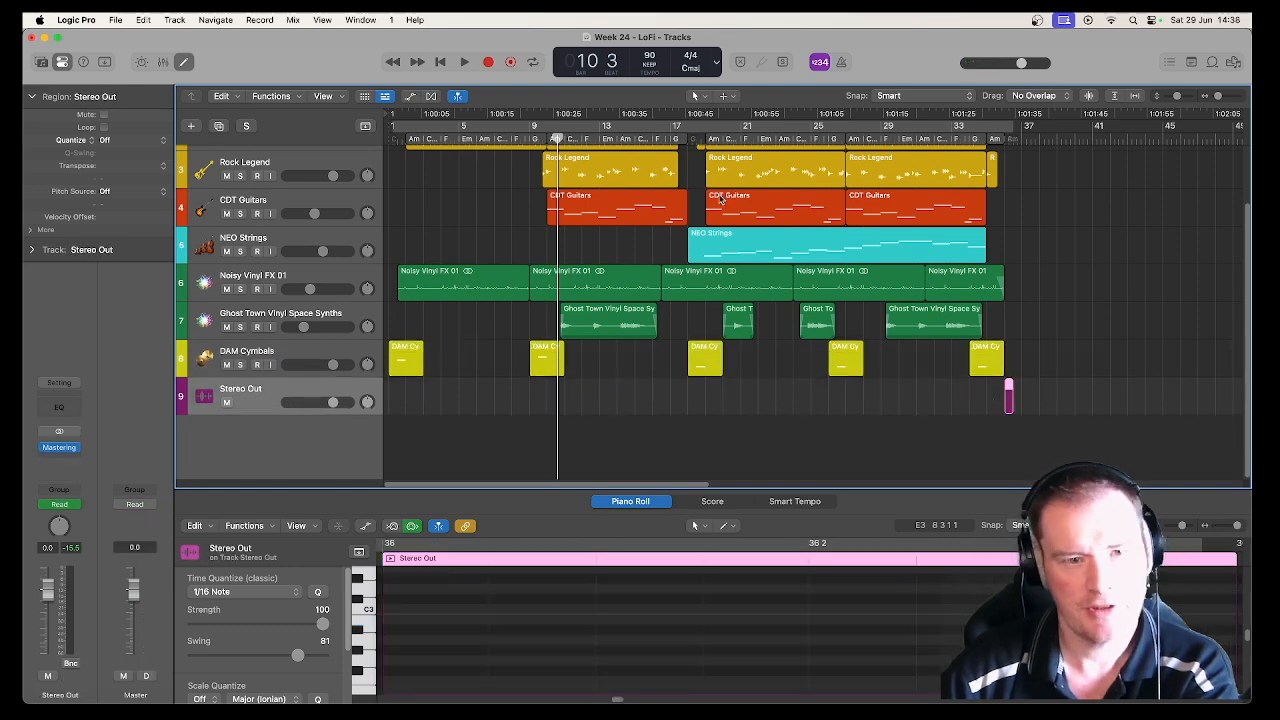
{"action": "left_click", "coordinate": [409, 97]}
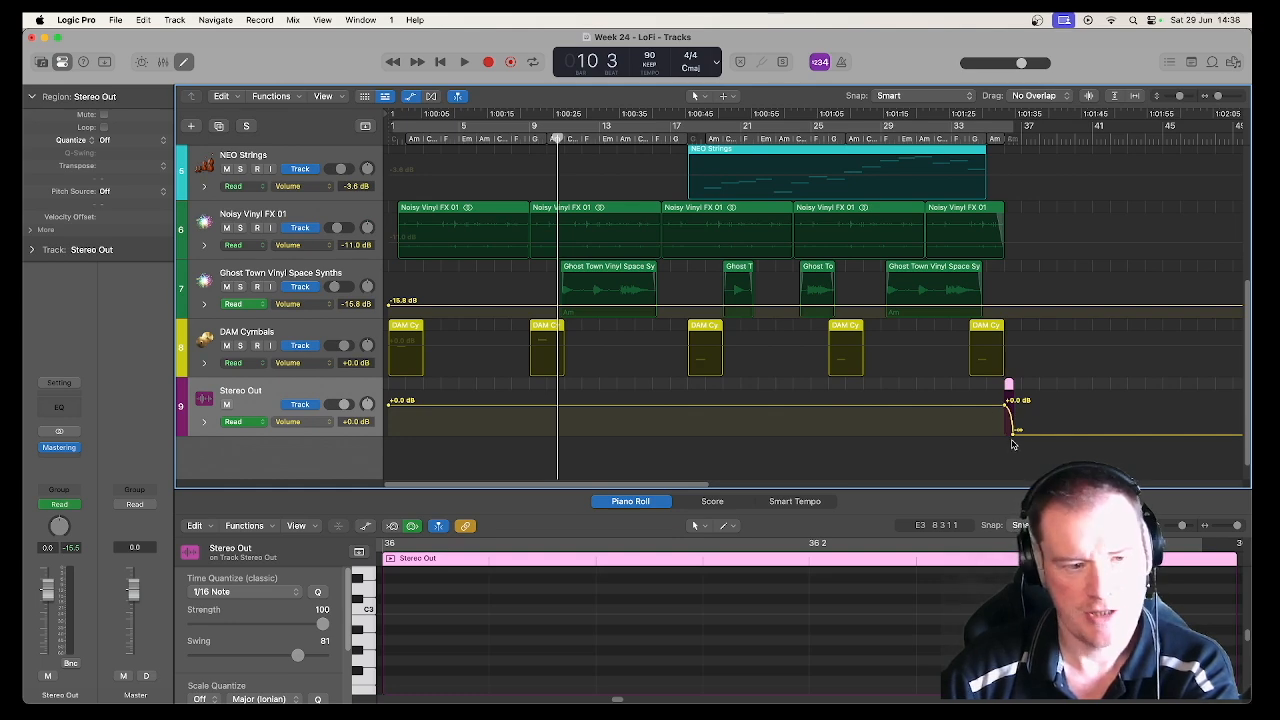
{"action": "scroll", "coordinate": [285, 391], "scroll_direction": "up", "scroll_amount": 5}
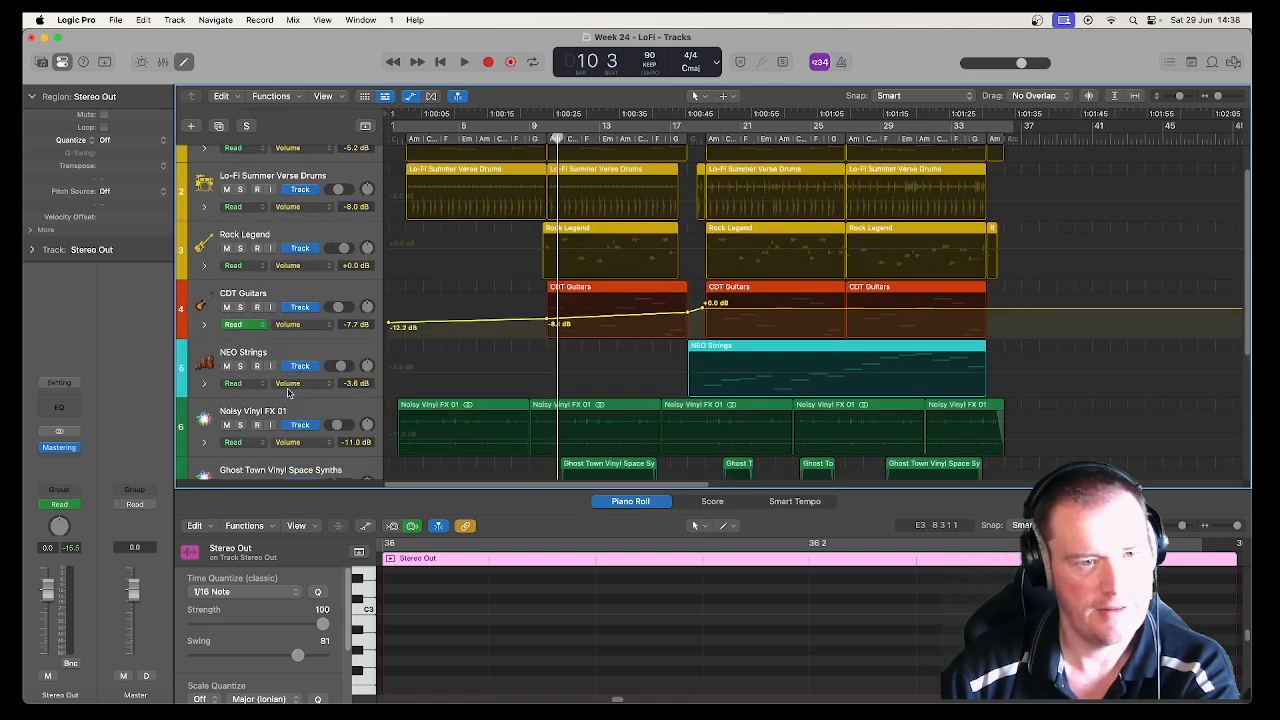
{"action": "key", "text": "a"}
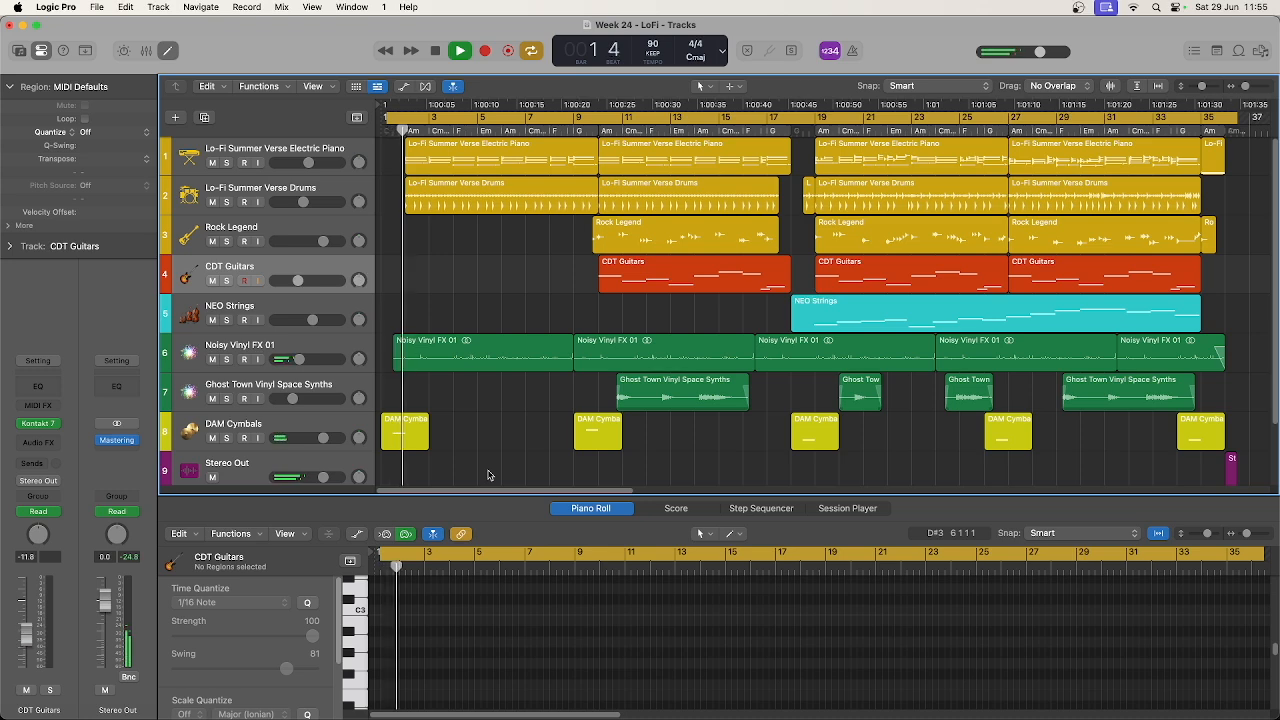
During full-song playback, inspect the first Electric Piano and Drums regions' Session Player settings and the first Noisy Vinyl FX 01 region's waveform.
{"action": "left_click", "coordinate": [480, 155]}
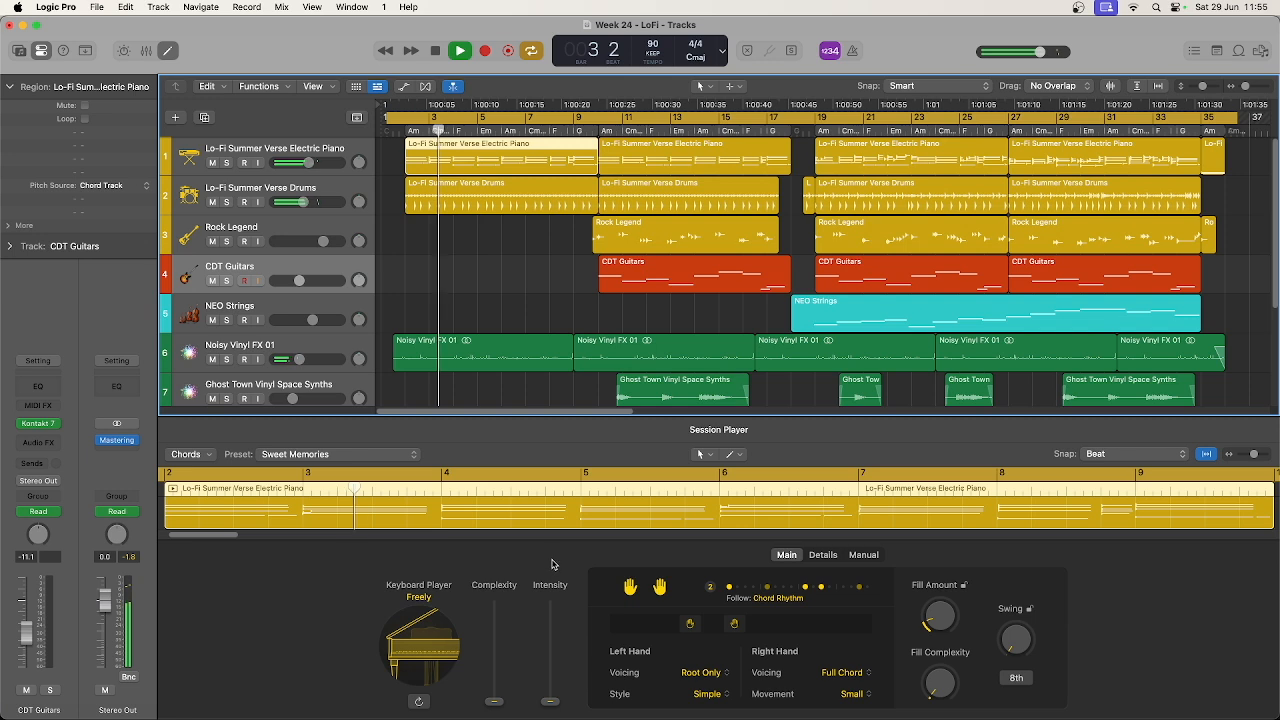
{"action": "left_click", "coordinate": [490, 185]}
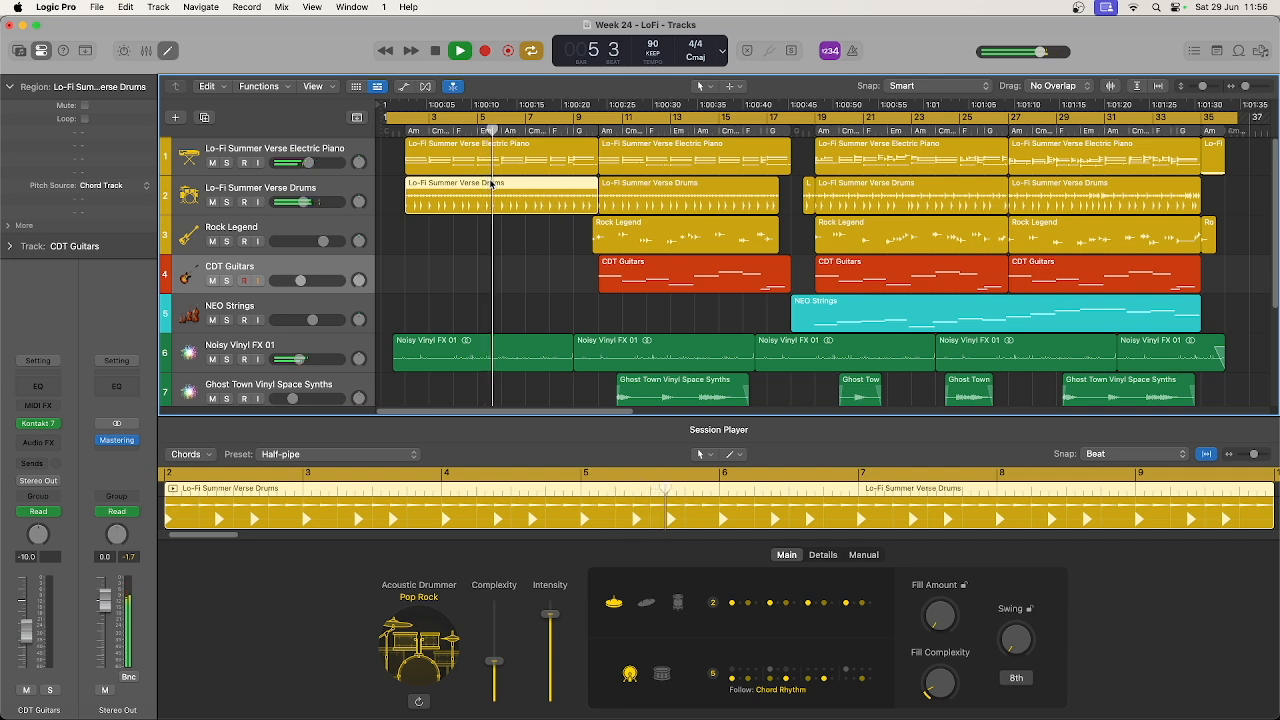
{"action": "left_click", "coordinate": [500, 346]}
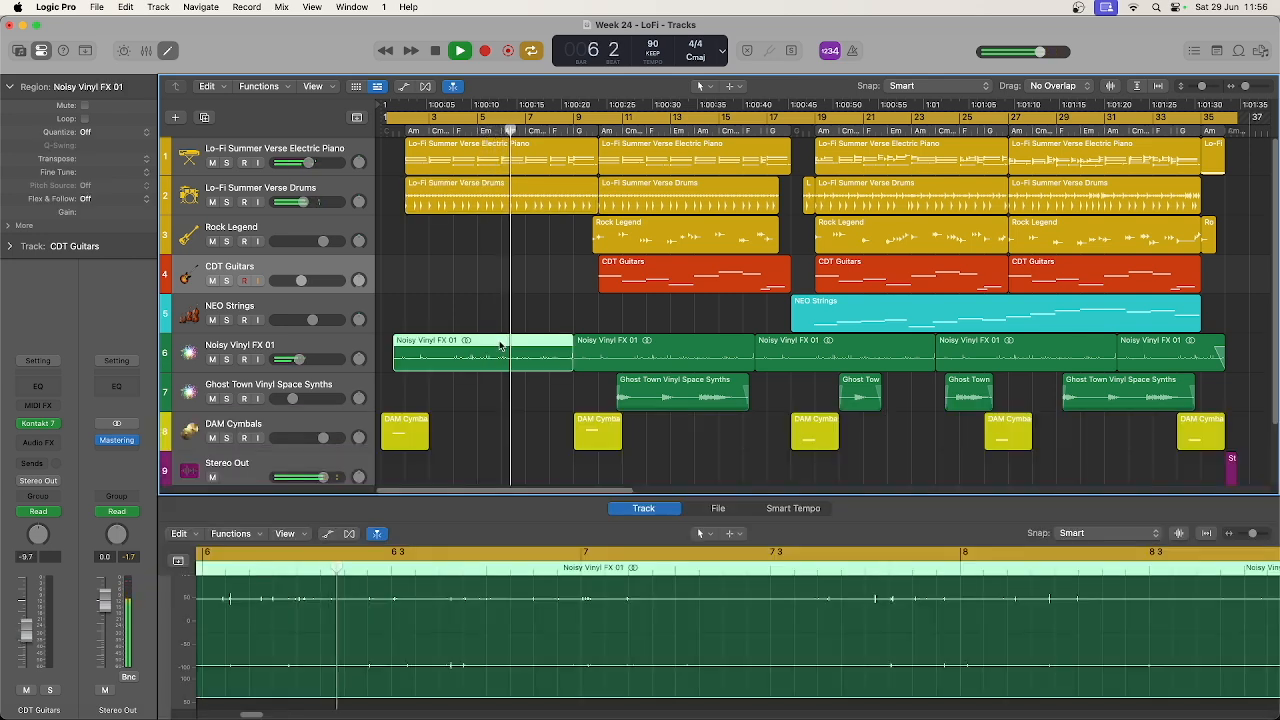
{"action": "scroll", "coordinate": [500, 349], "scroll_direction": "down", "scroll_amount": 1}
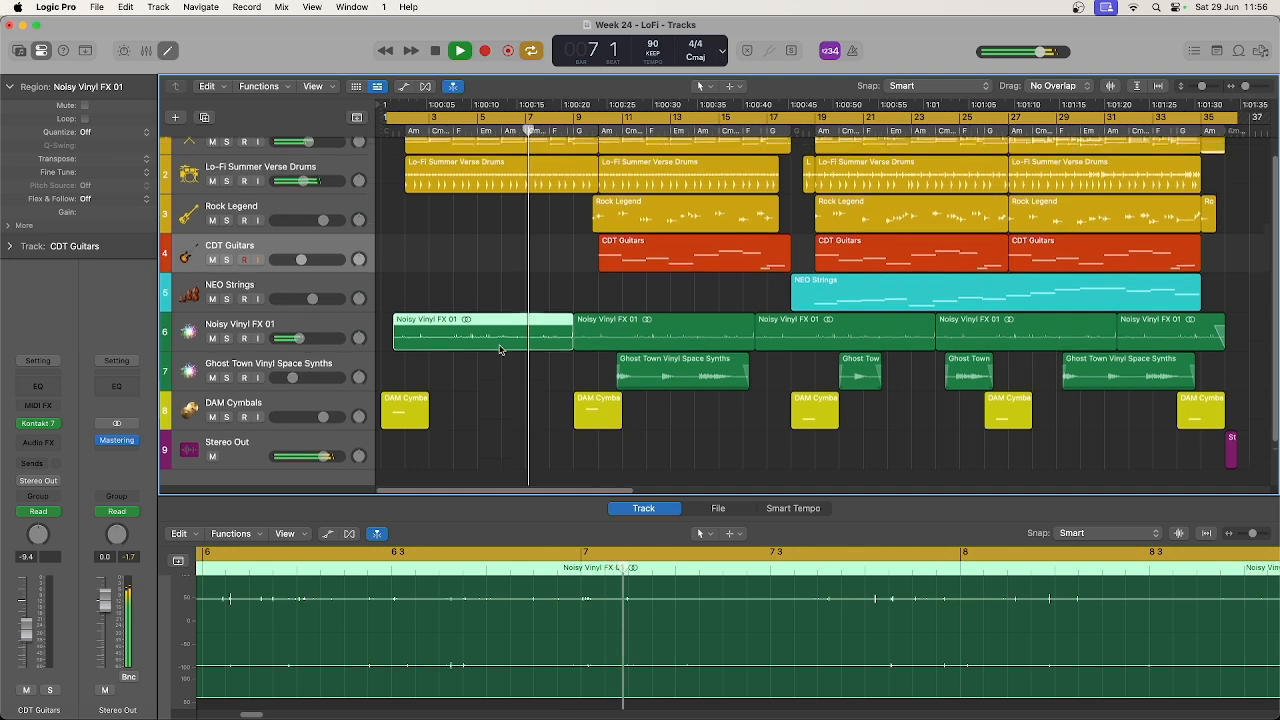
{"action": "scroll", "coordinate": [520, 370], "scroll_direction": "up", "scroll_amount": 1}
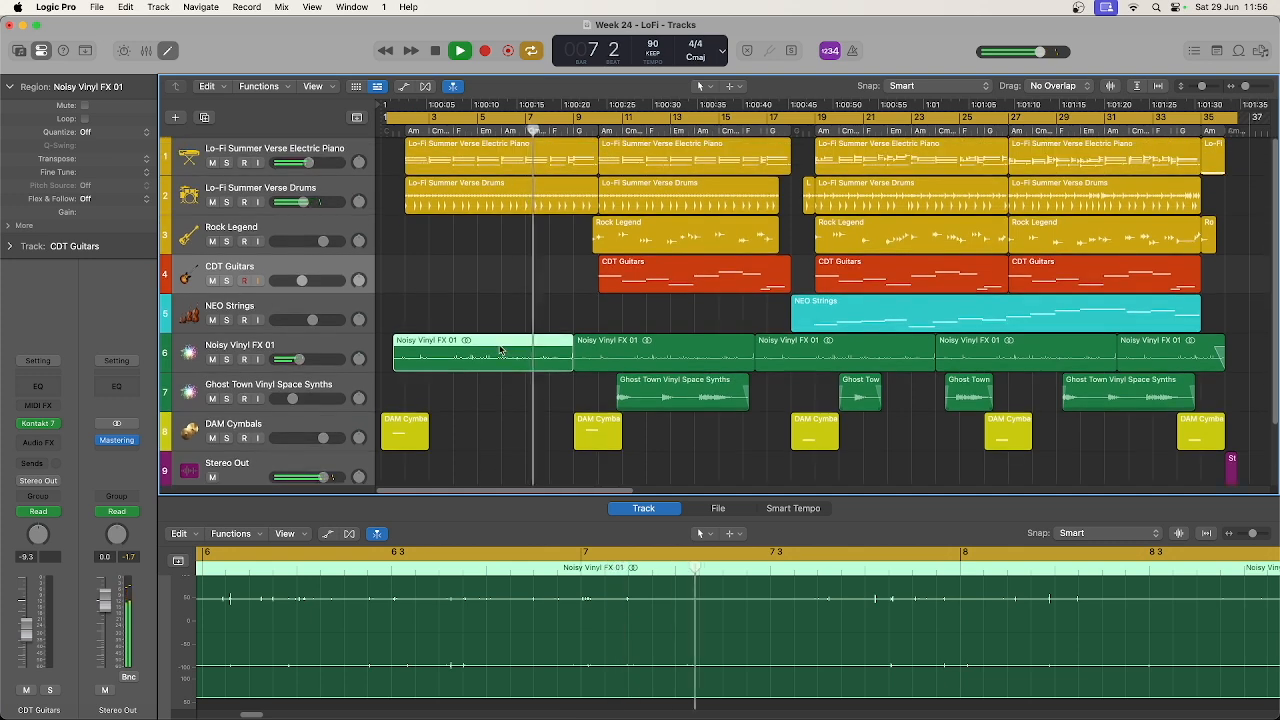
Inspect the DAM Cymbals region at bar 9, the second Electric Piano region and the first Rock Legend region as the song plays.
{"action": "left_click", "coordinate": [586, 421]}
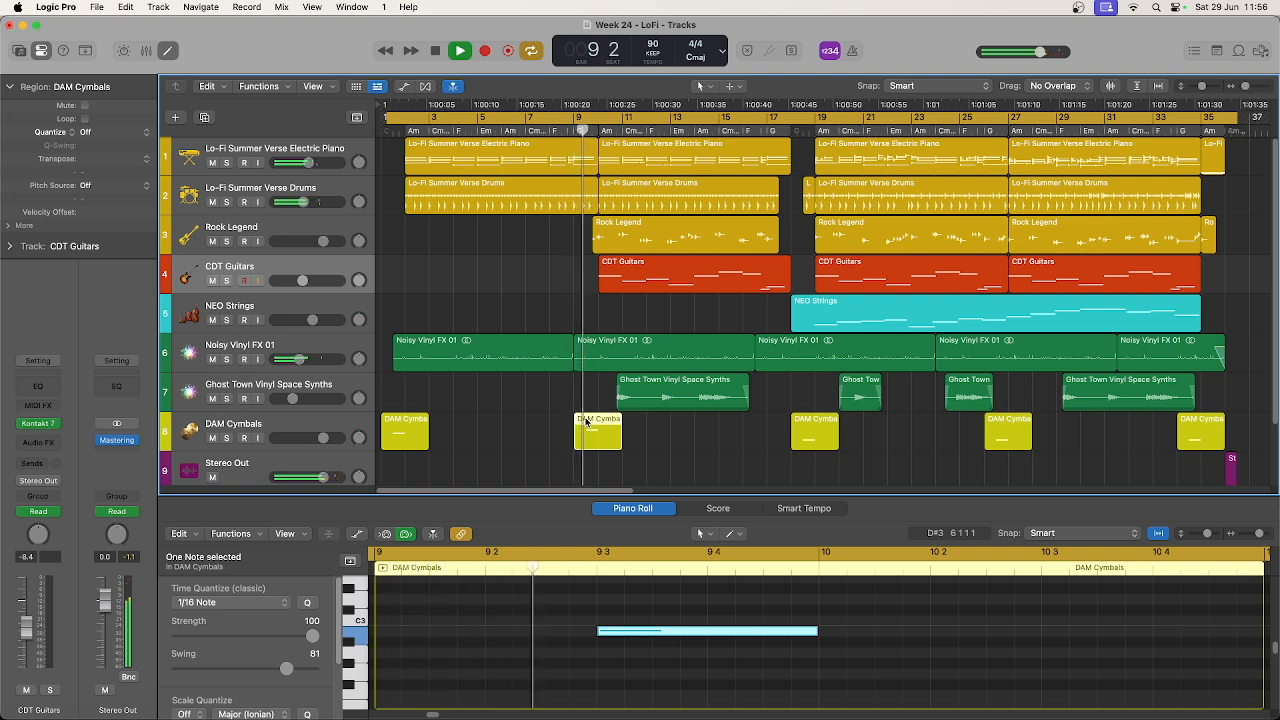
{"action": "left_click", "coordinate": [633, 144]}
{"action": "left_click", "coordinate": [634, 230]}
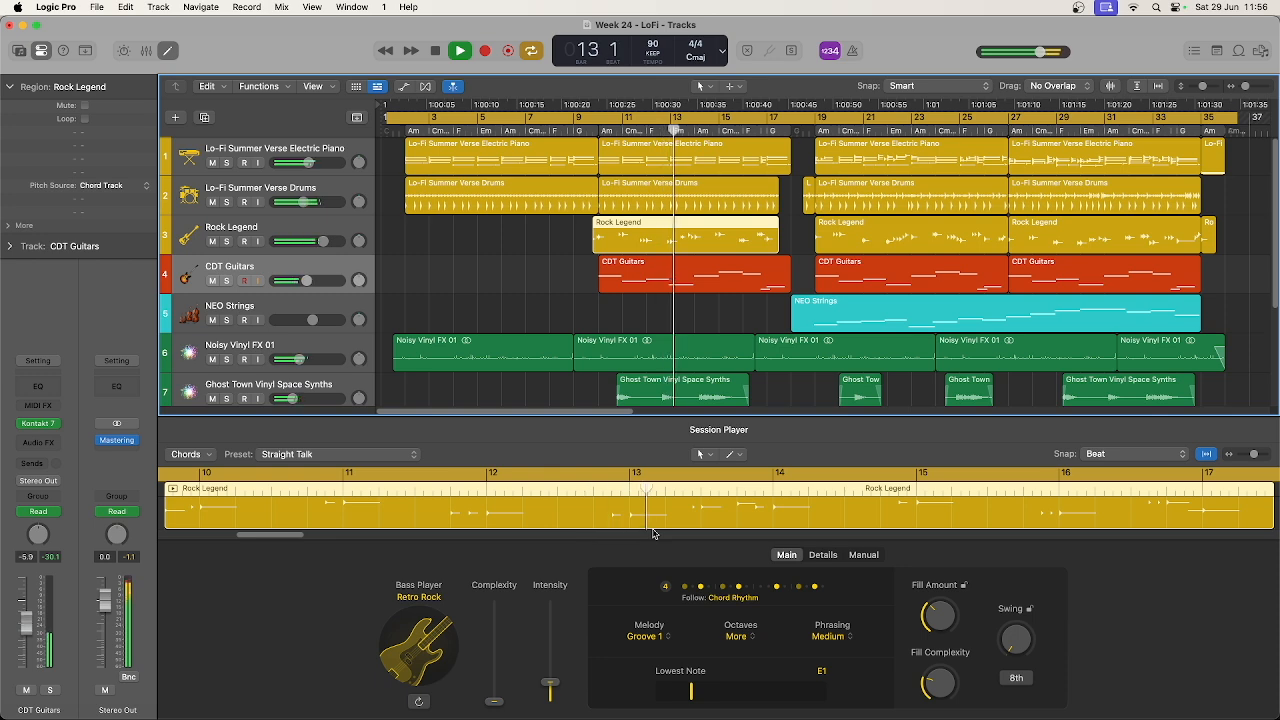
Examine the higher and lower notes of the first CDT Guitars region during playback.
{"action": "double_click", "coordinate": [707, 259]}
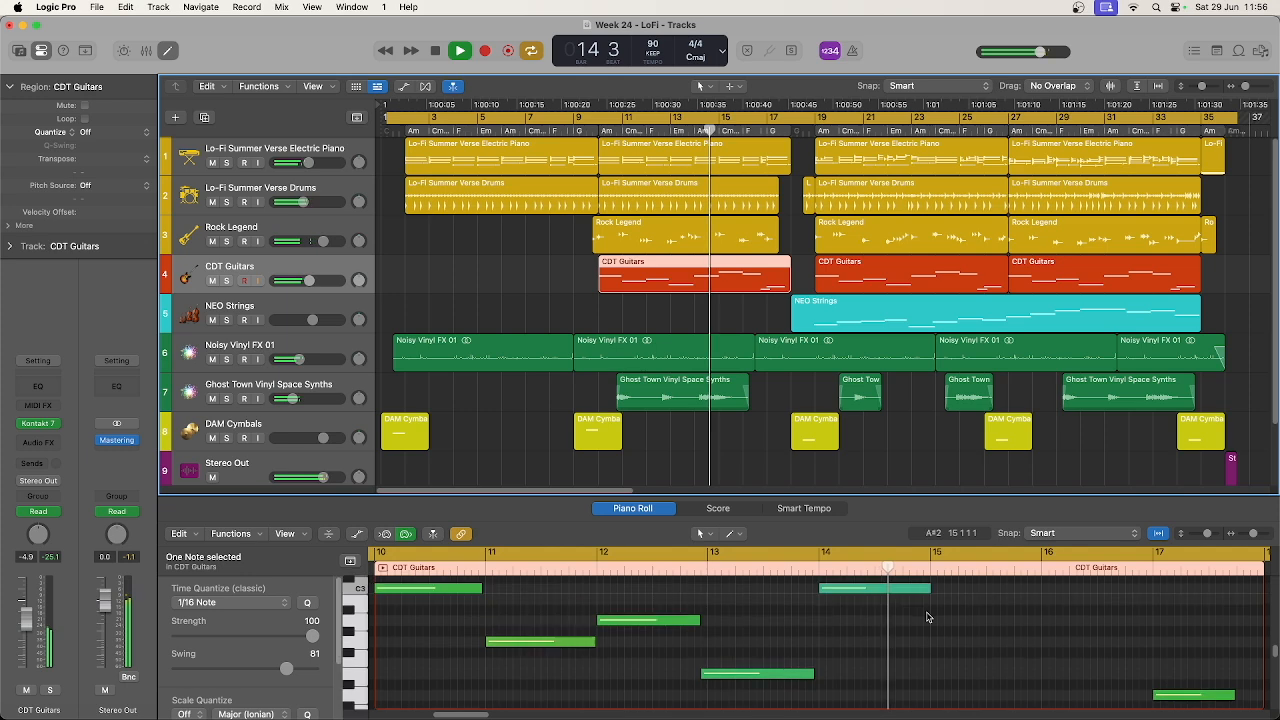
{"action": "scroll", "coordinate": [935, 622], "scroll_direction": "up", "scroll_amount": 2}
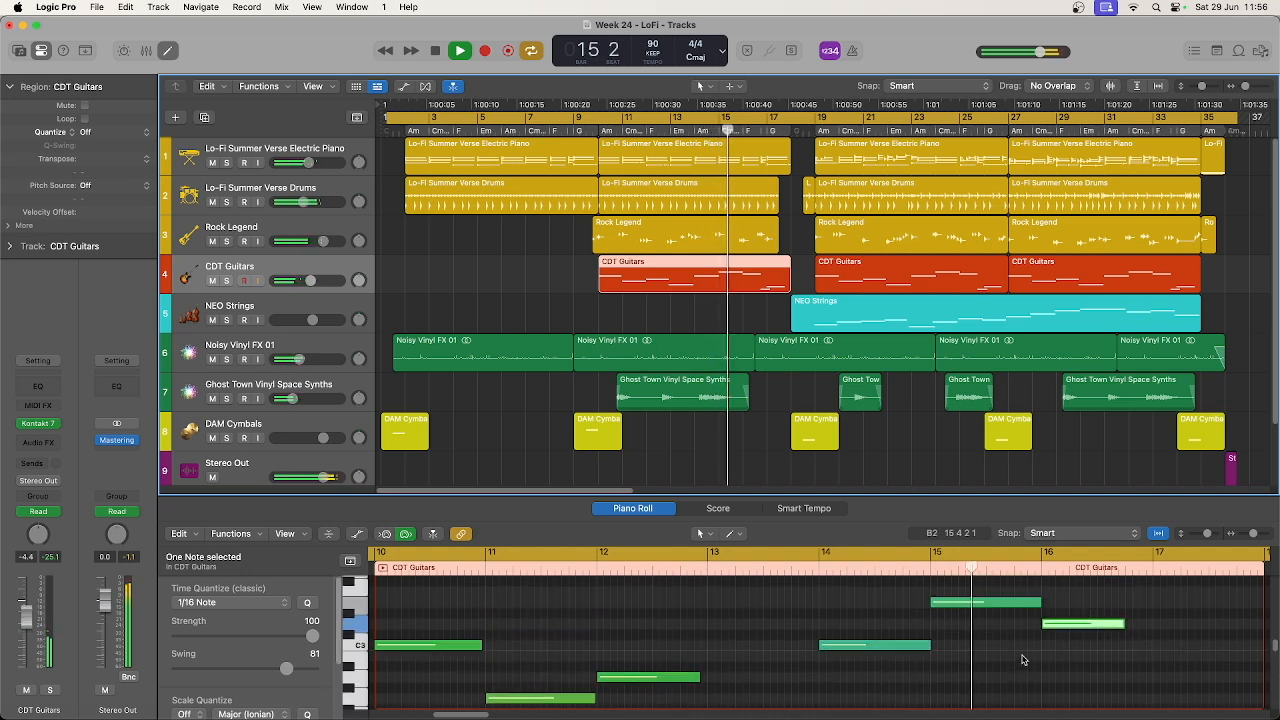
{"action": "scroll", "coordinate": [1022, 659], "scroll_direction": "down", "scroll_amount": 5}
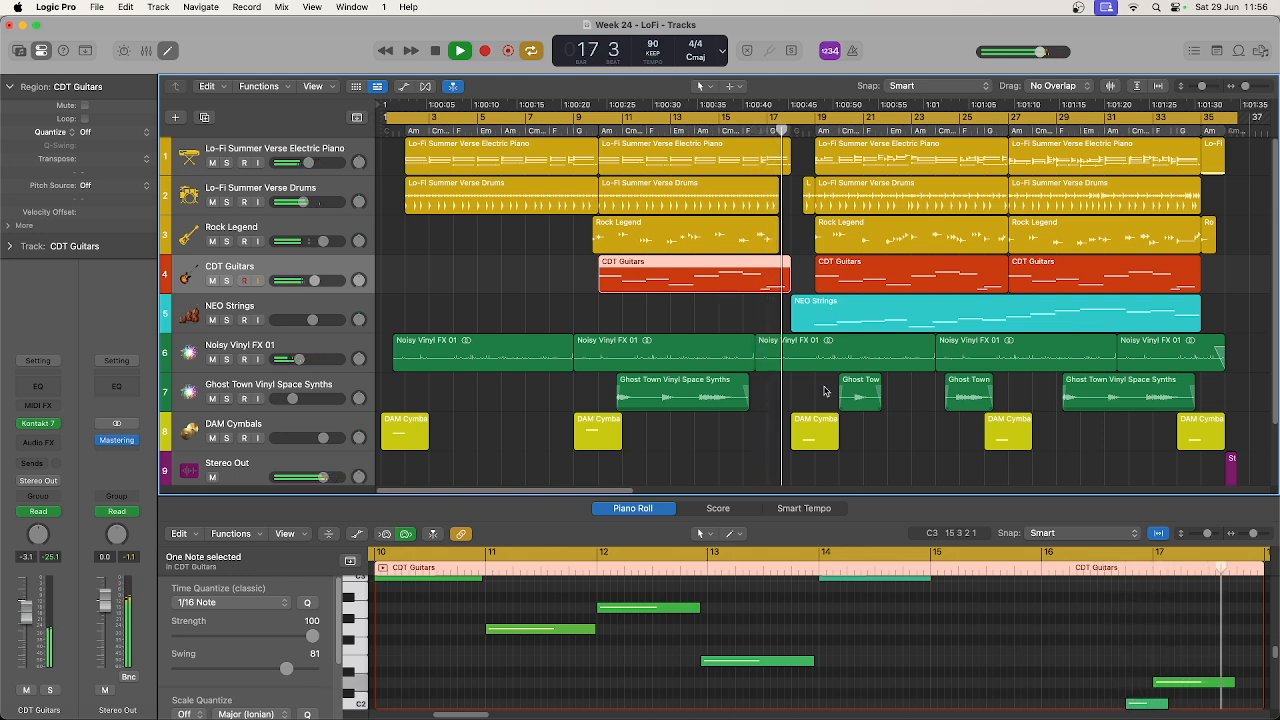
View the notes of the DAM Cymbals region at bar 18 and the NEO Strings region, and the third Ghost Town Vinyl Space Synths waveform.
{"action": "left_click", "coordinate": [822, 422]}
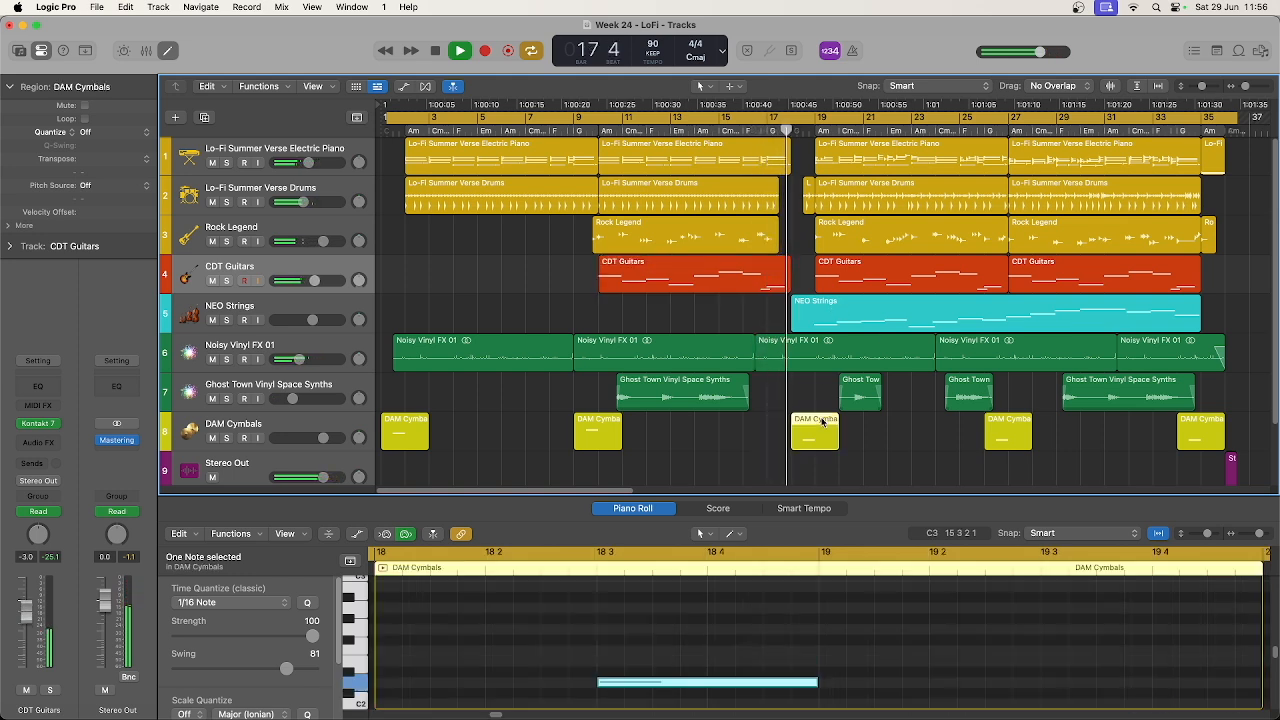
{"action": "left_click", "coordinate": [823, 302]}
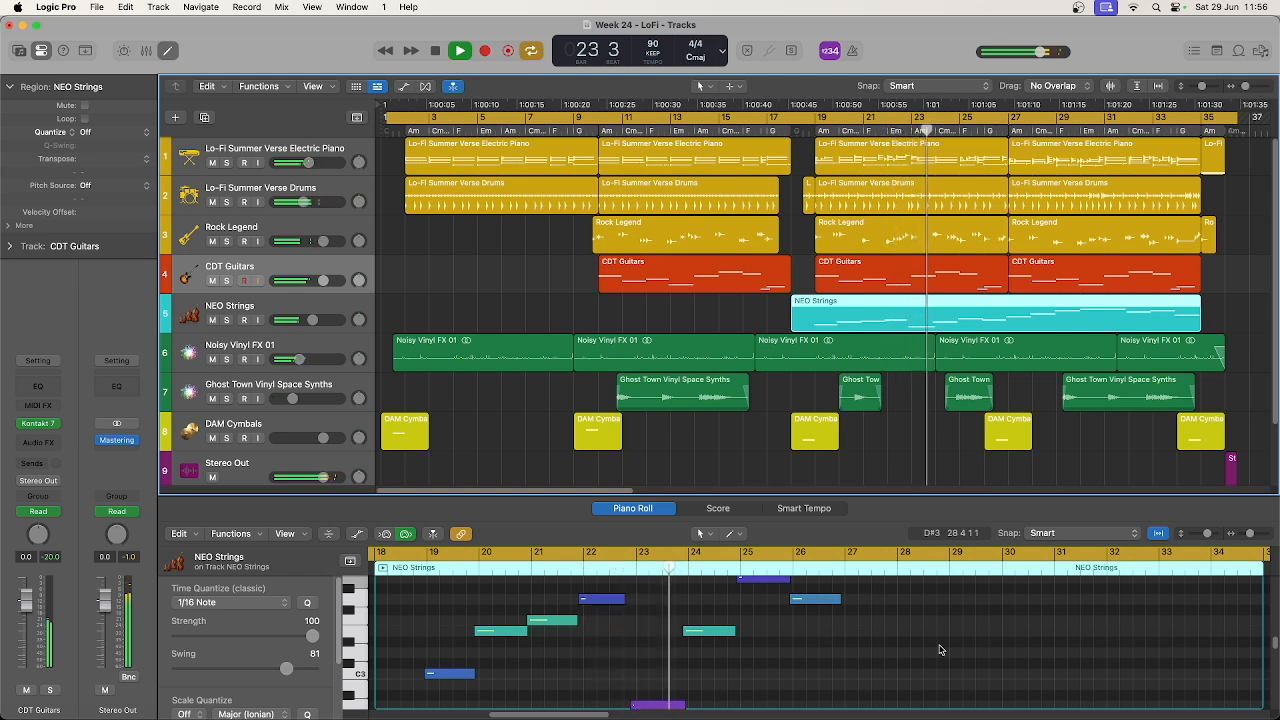
{"action": "left_click", "coordinate": [967, 384]}
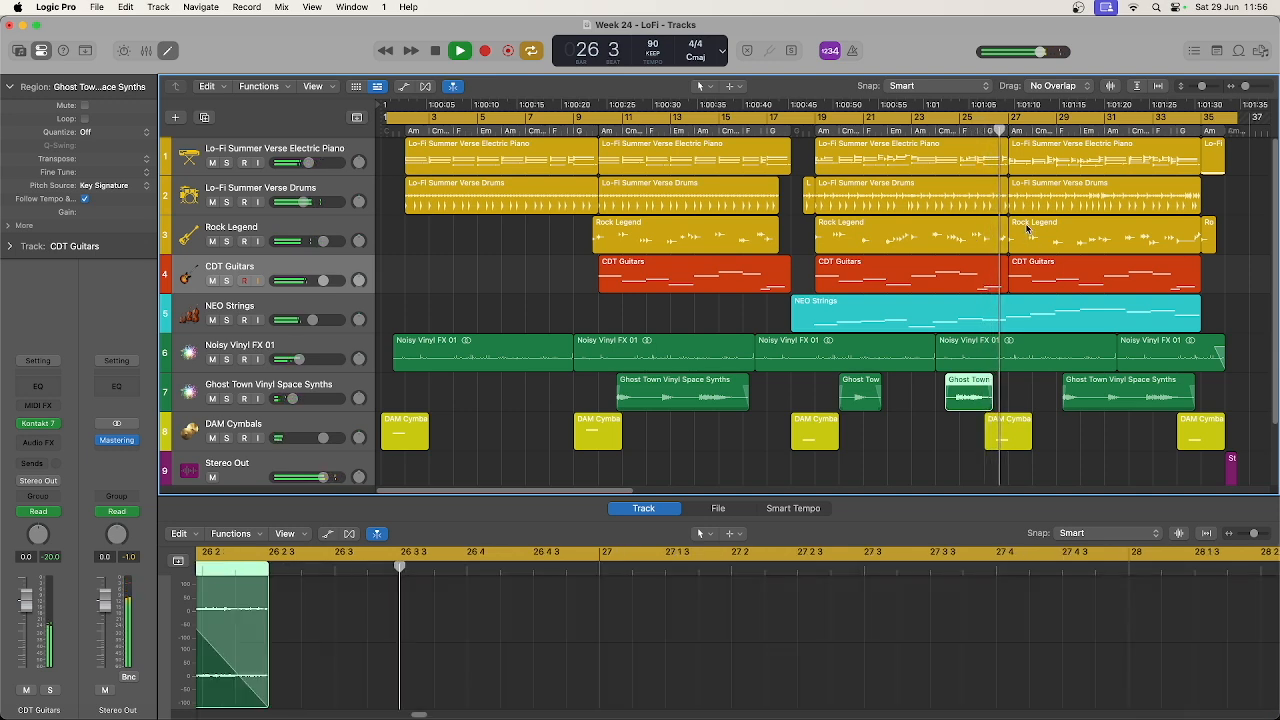
Inspect the Session Player settings of the Rock Legend, Electric Piano and Drums regions at bar 27, and the last Ghost Town Vinyl Space Synths region.
{"action": "left_click", "coordinate": [1027, 229]}
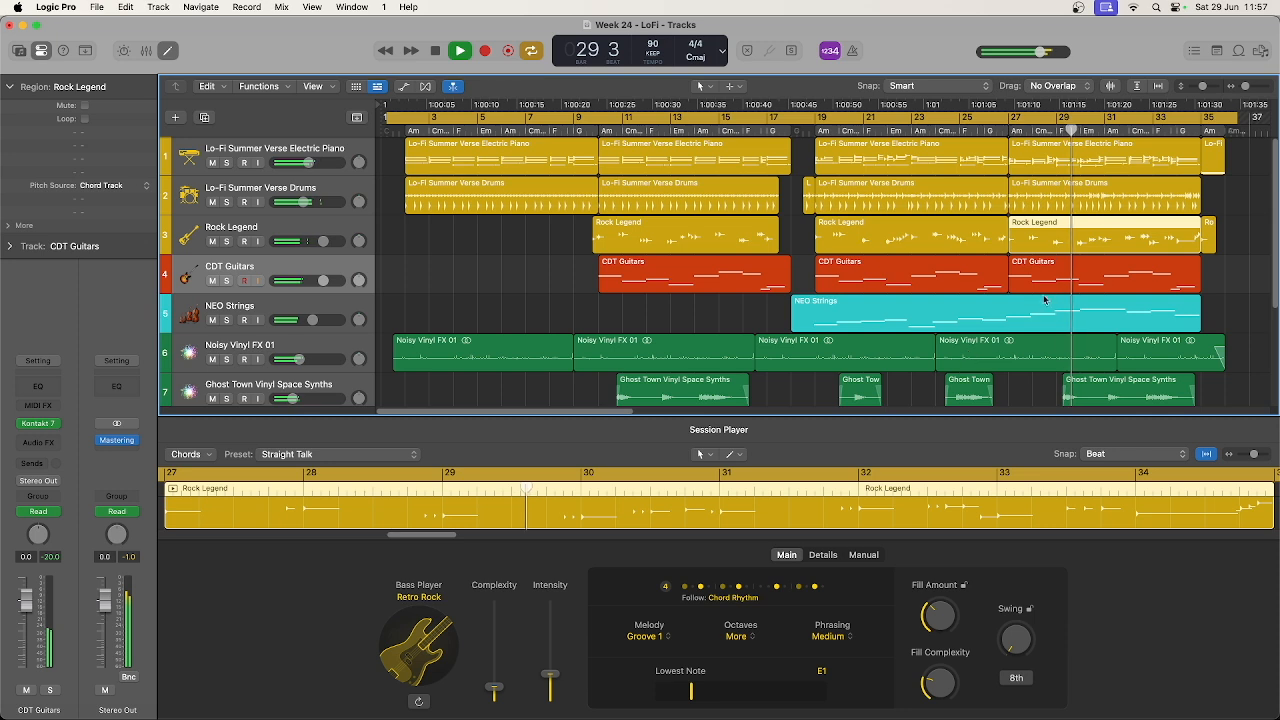
{"action": "left_click", "coordinate": [1098, 151]}
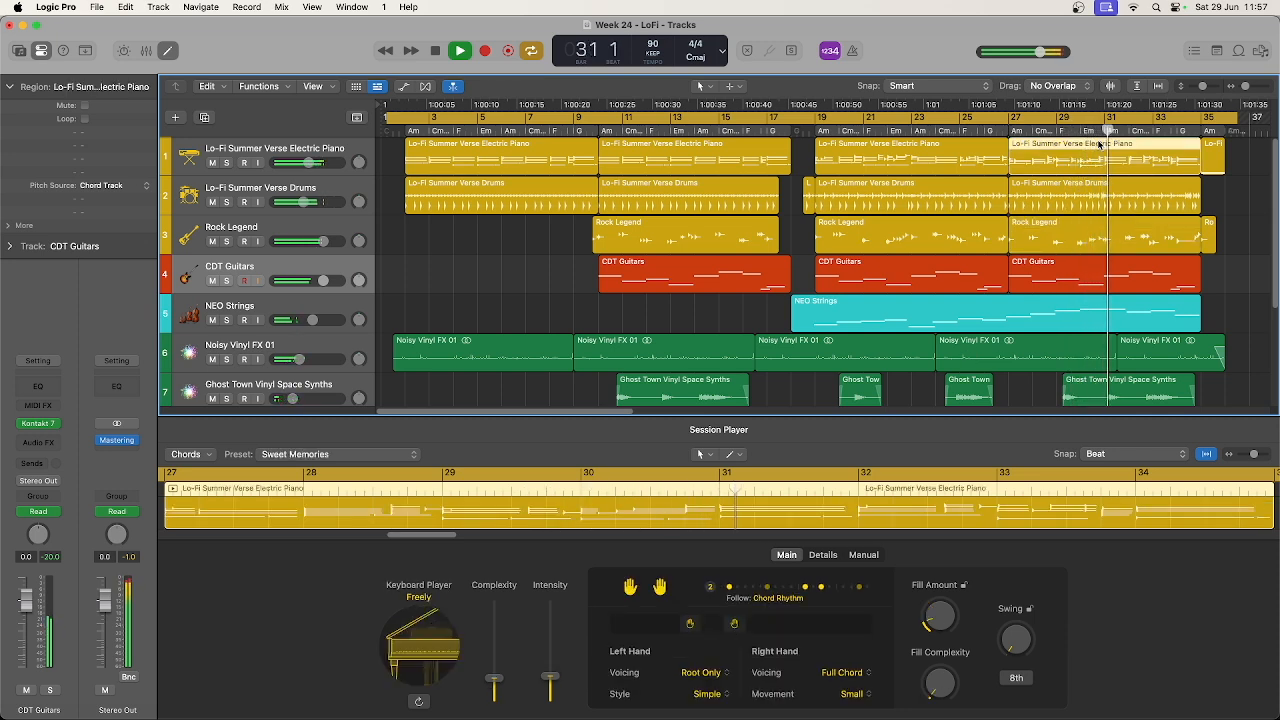
{"action": "left_click", "coordinate": [1105, 191]}
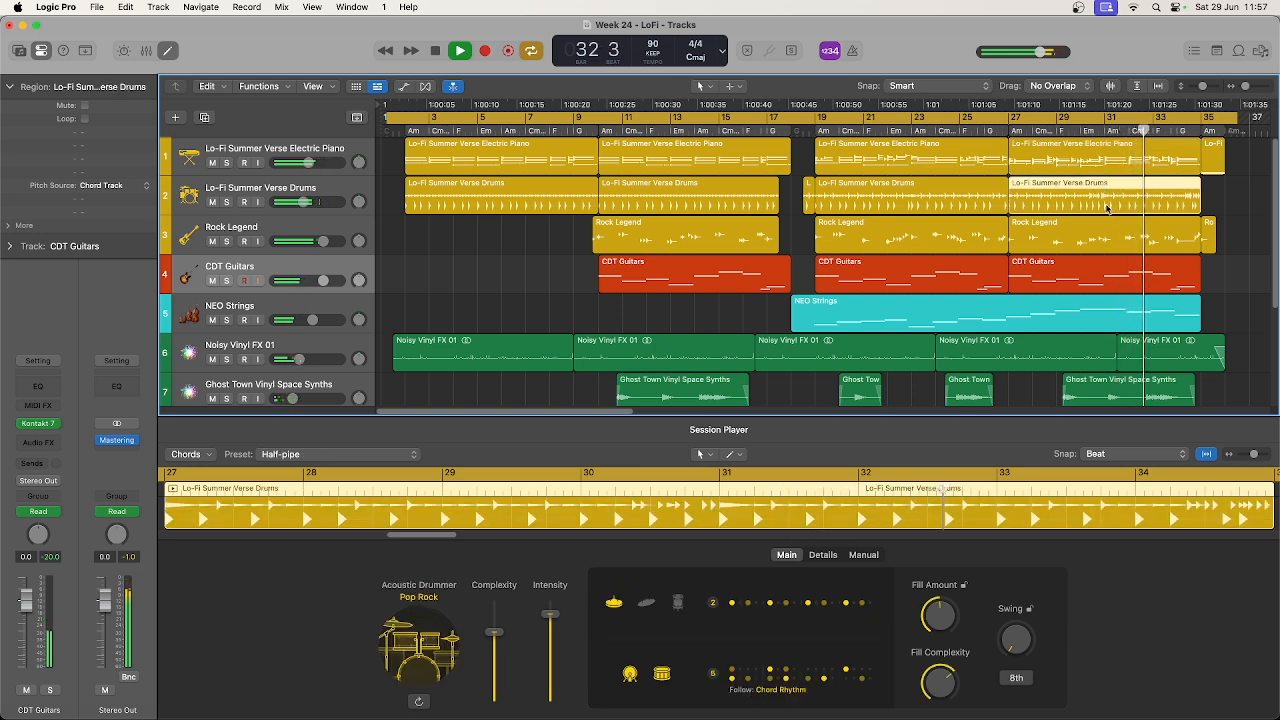
{"action": "left_click", "coordinate": [1130, 380]}
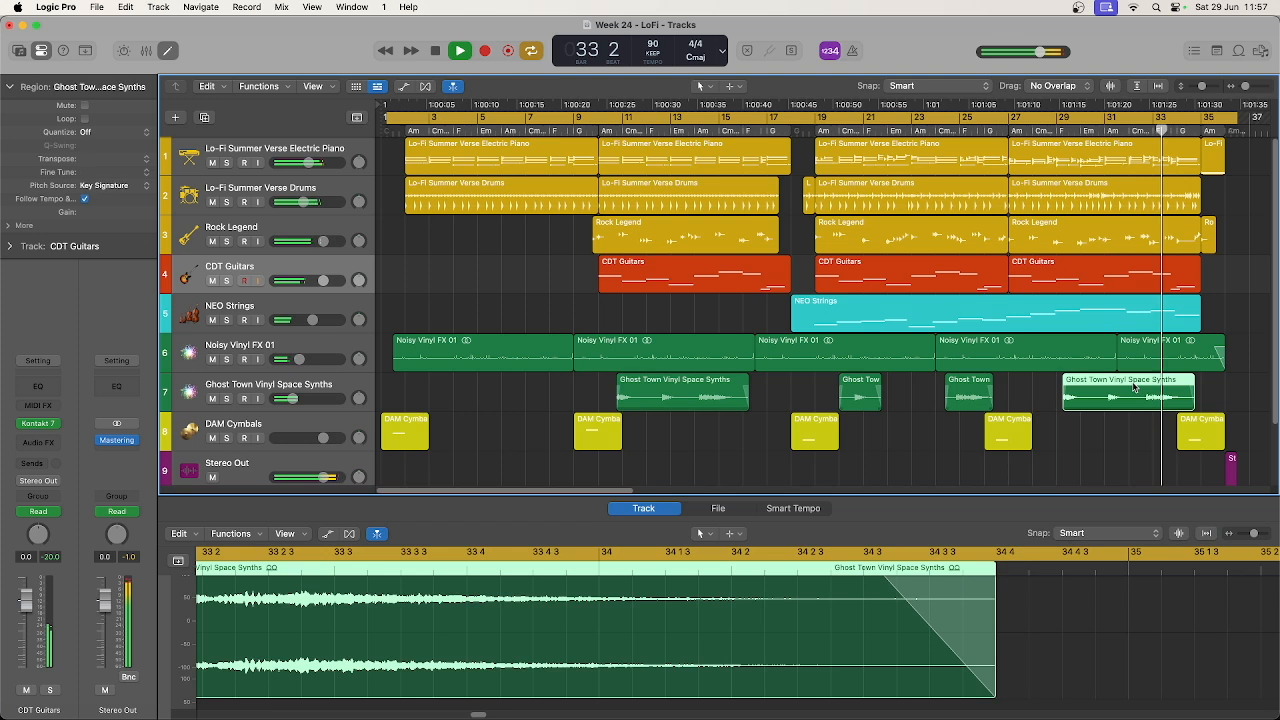